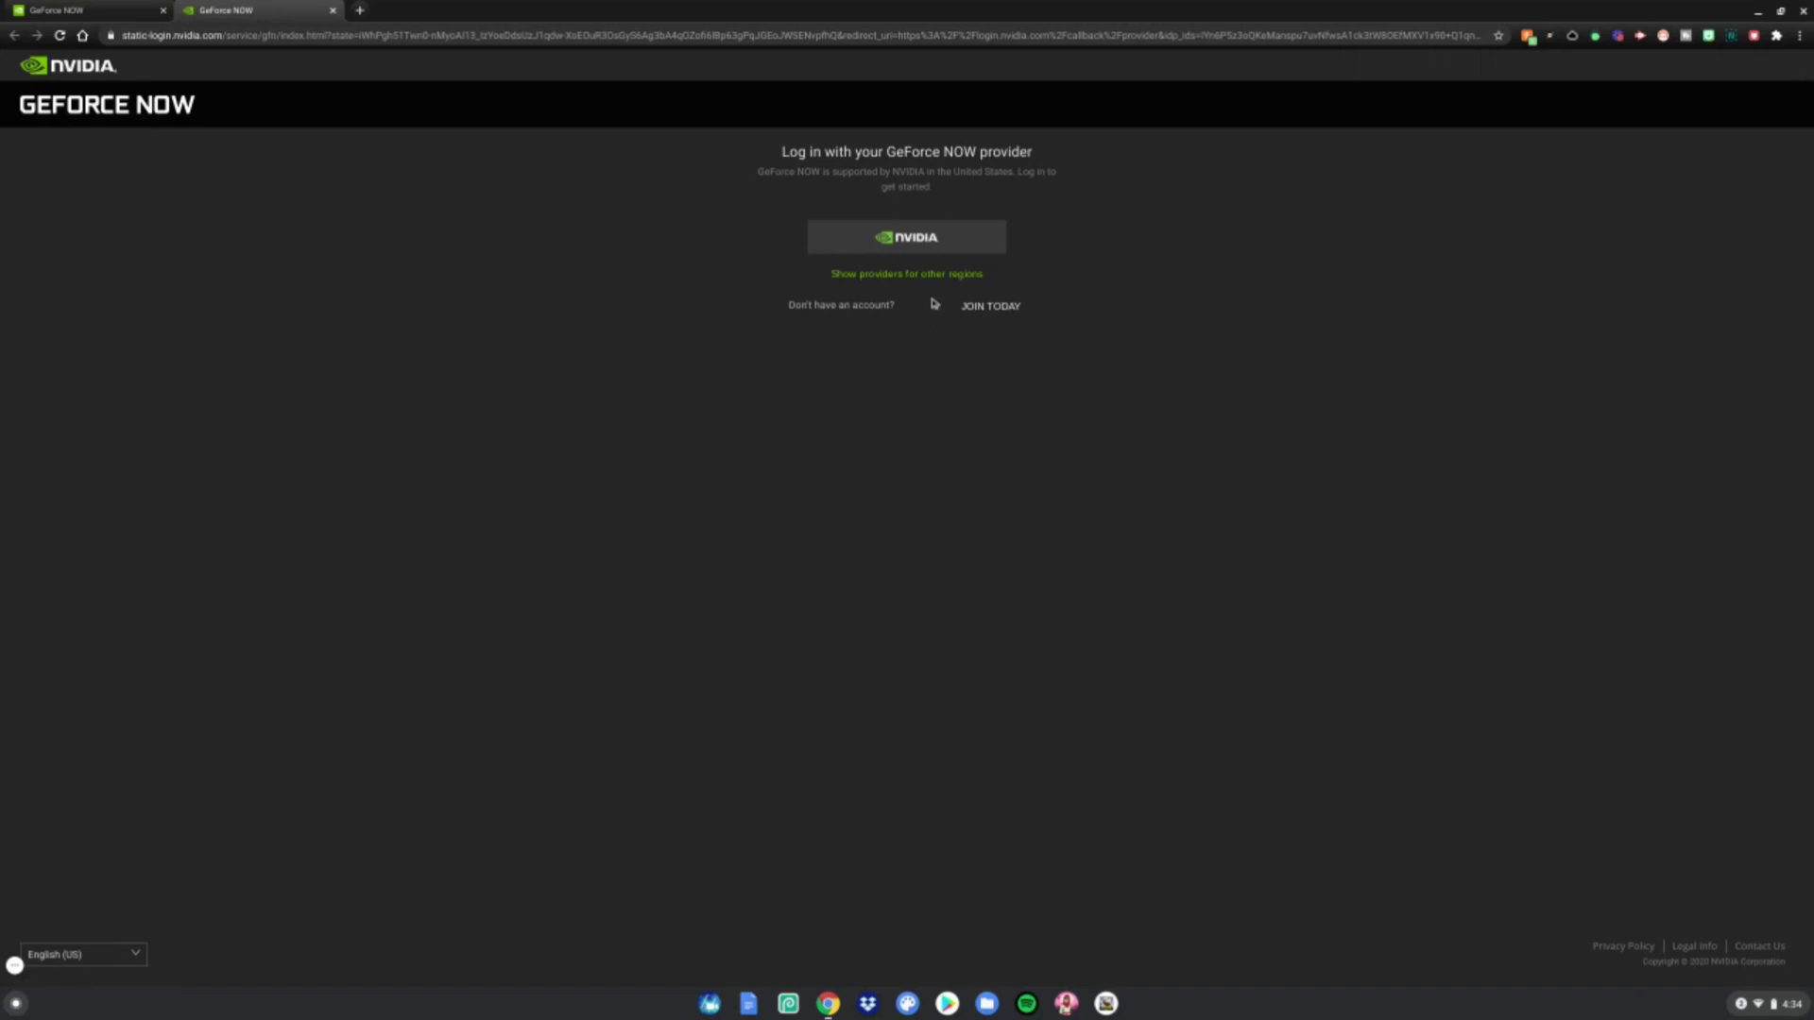
Sign in via NVIDIA, search 'garrys mod' and add Garry's Mod to My Library past the Before you play notice
click(914, 238)
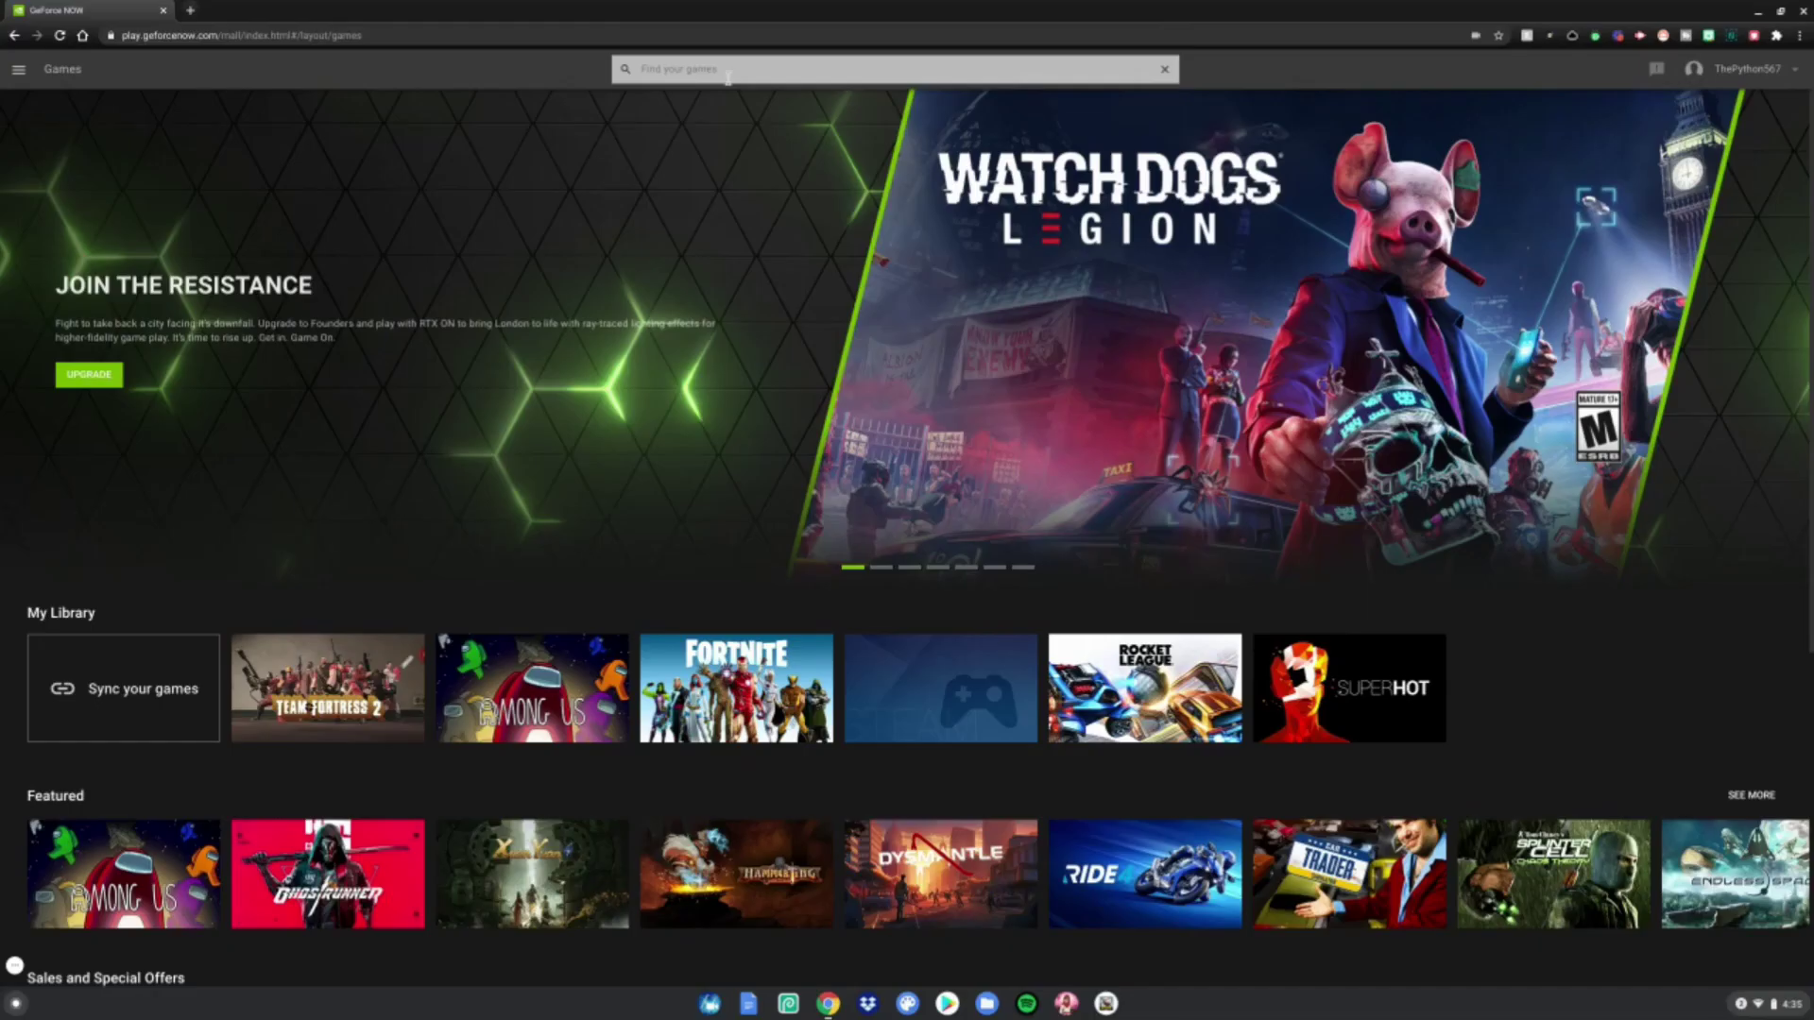
click(727, 71)
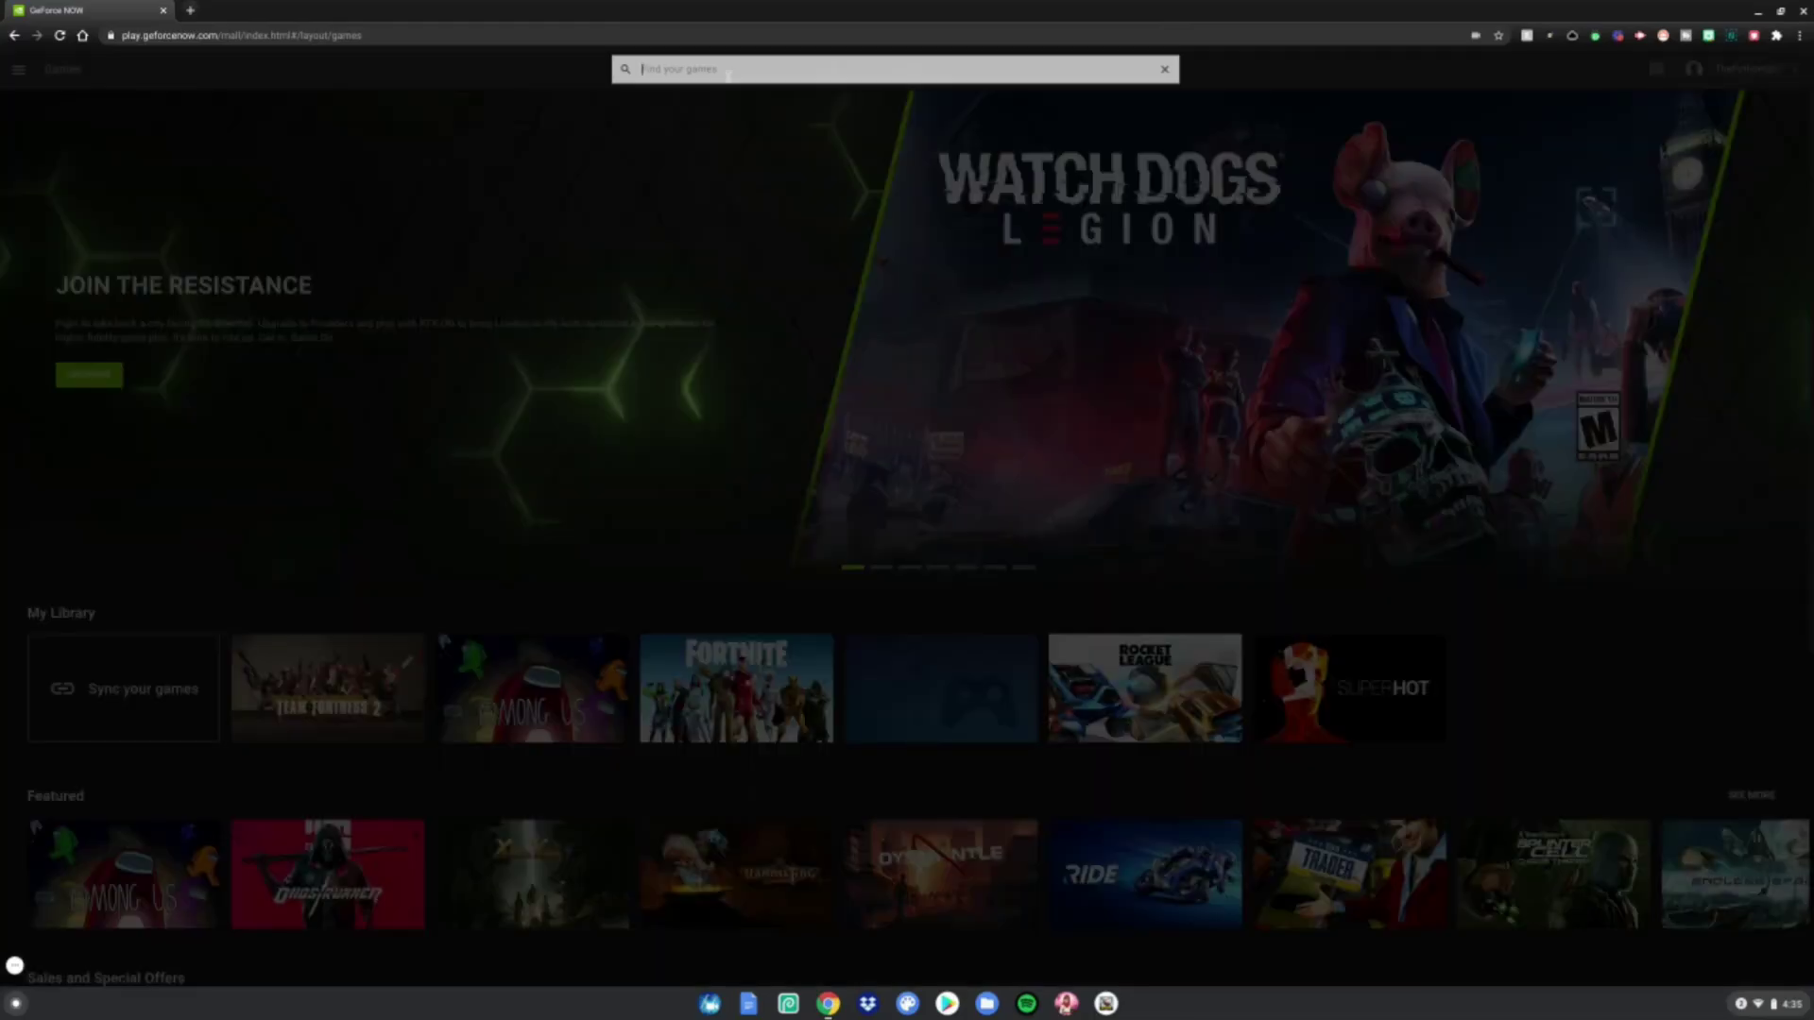
text(garrys mod)
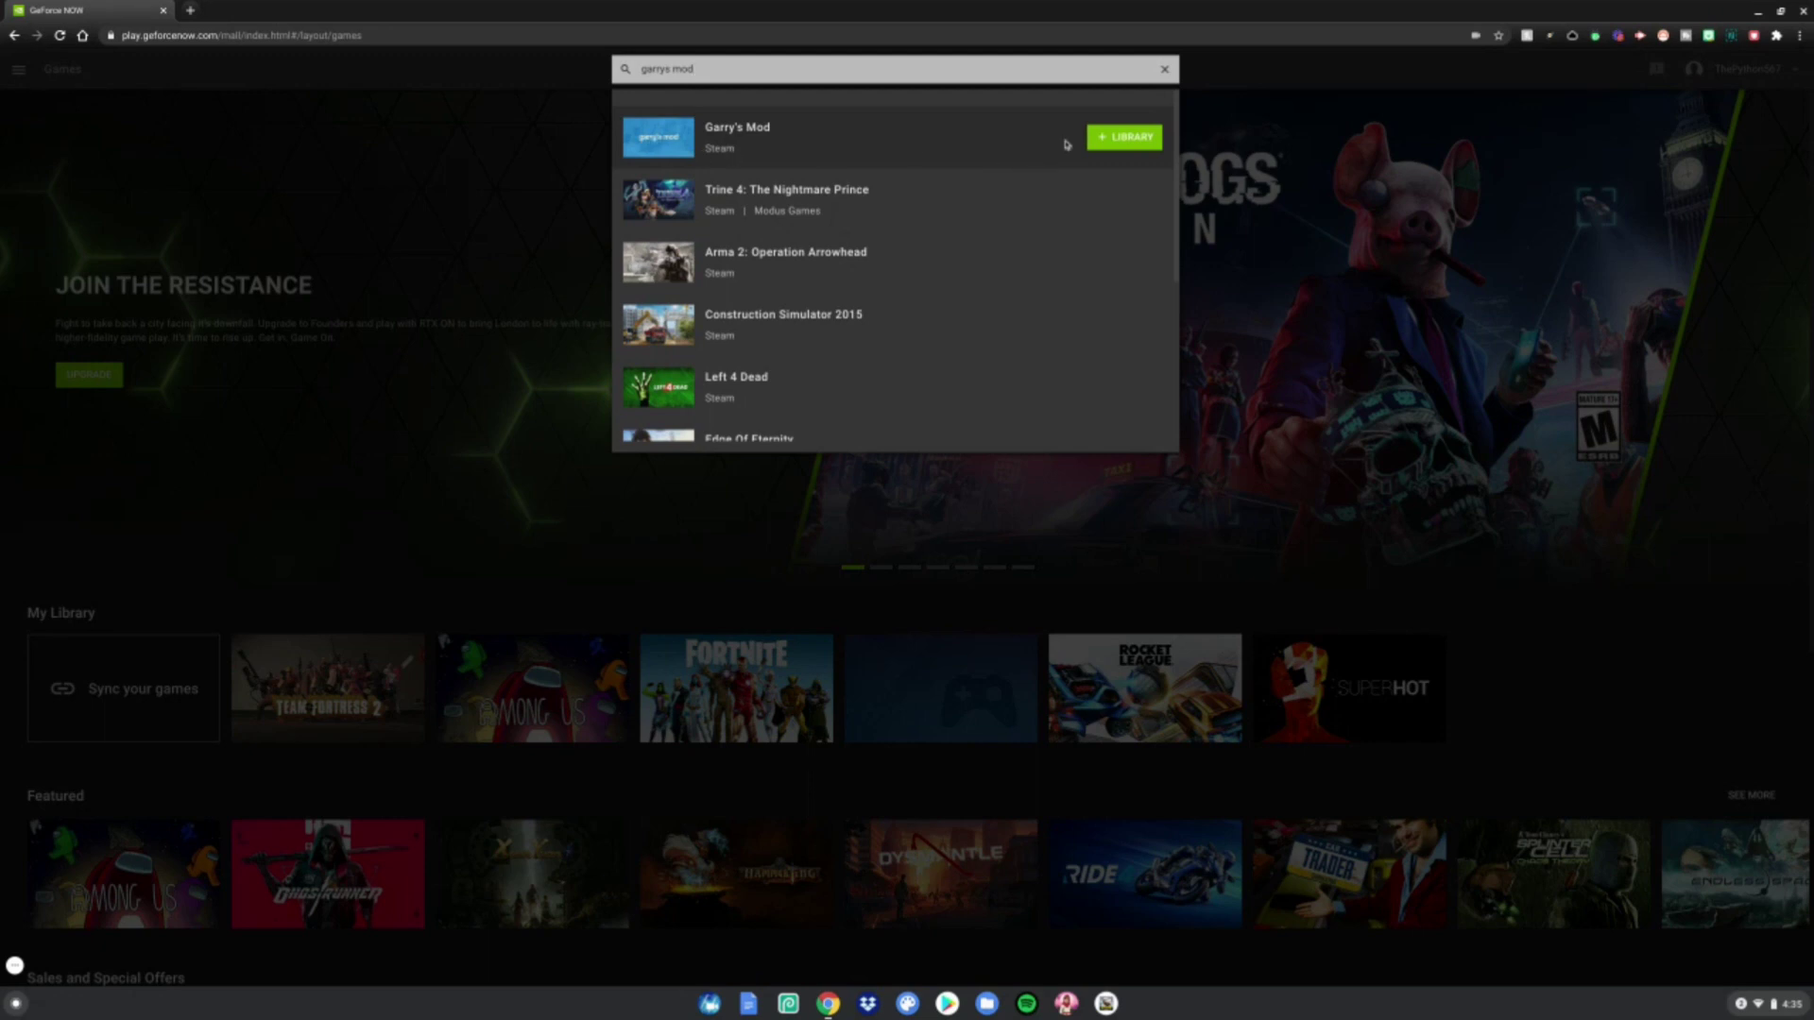
click(1123, 138)
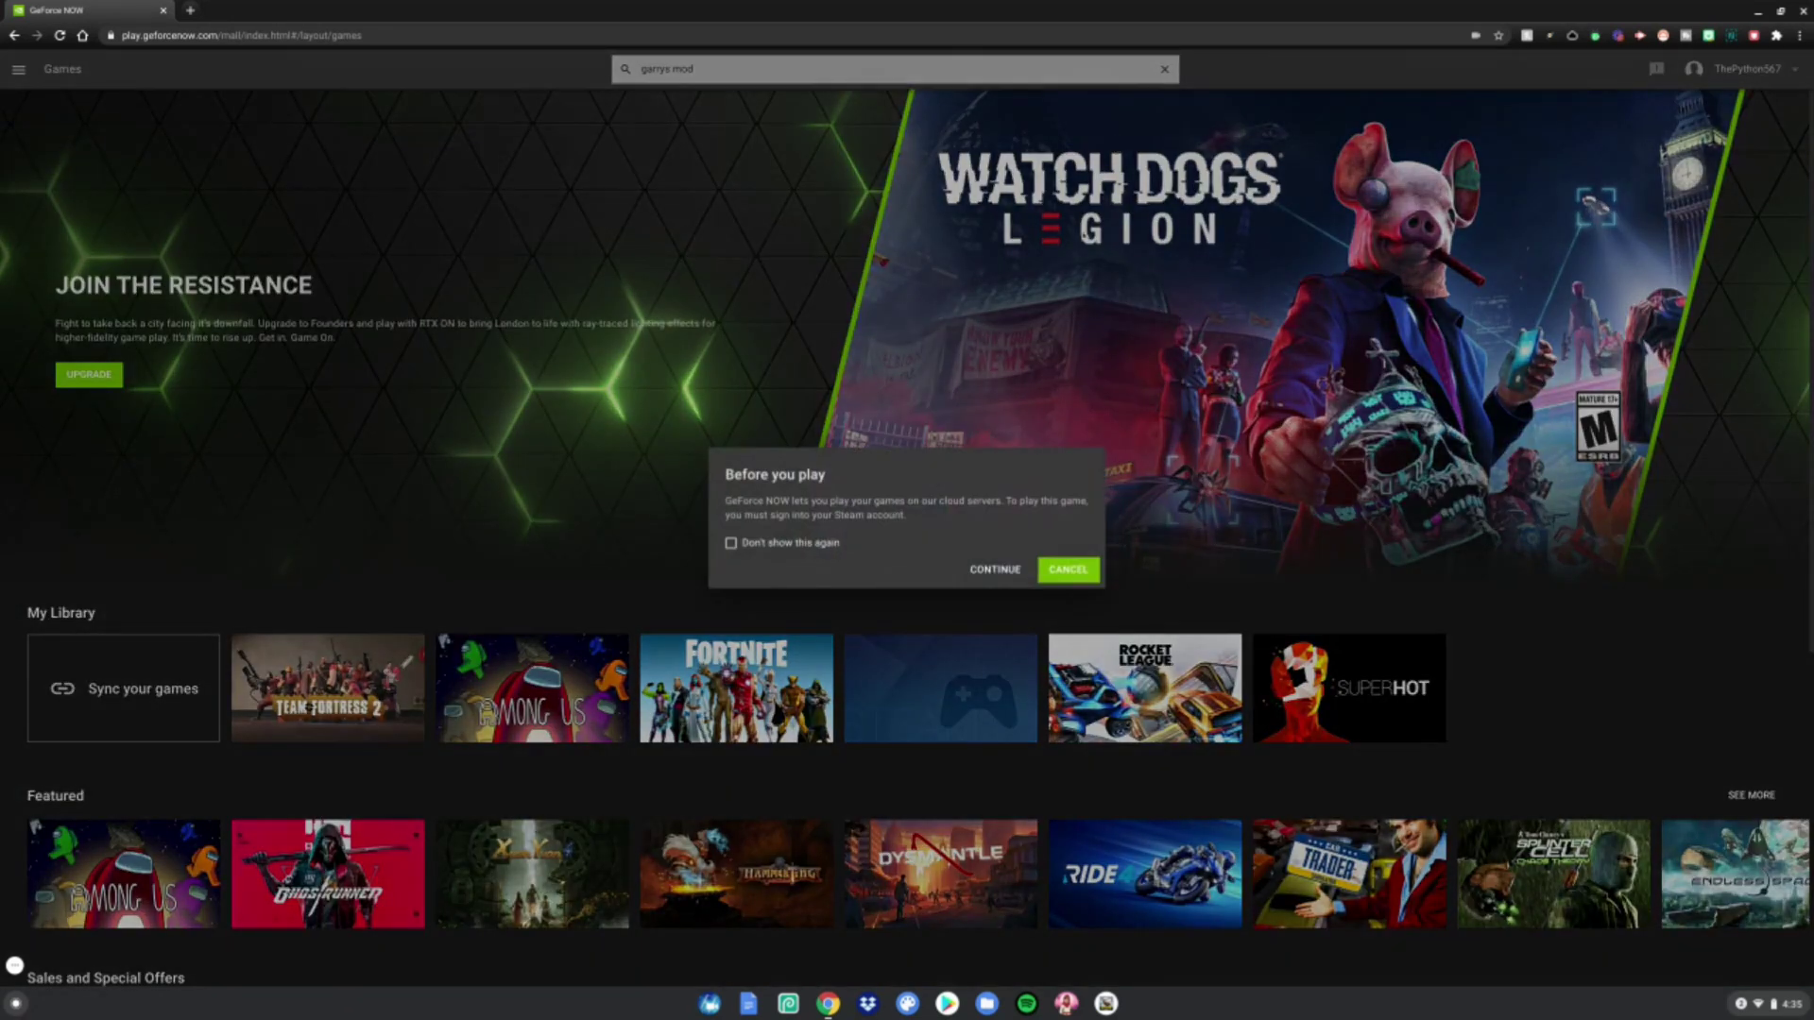
click(995, 569)
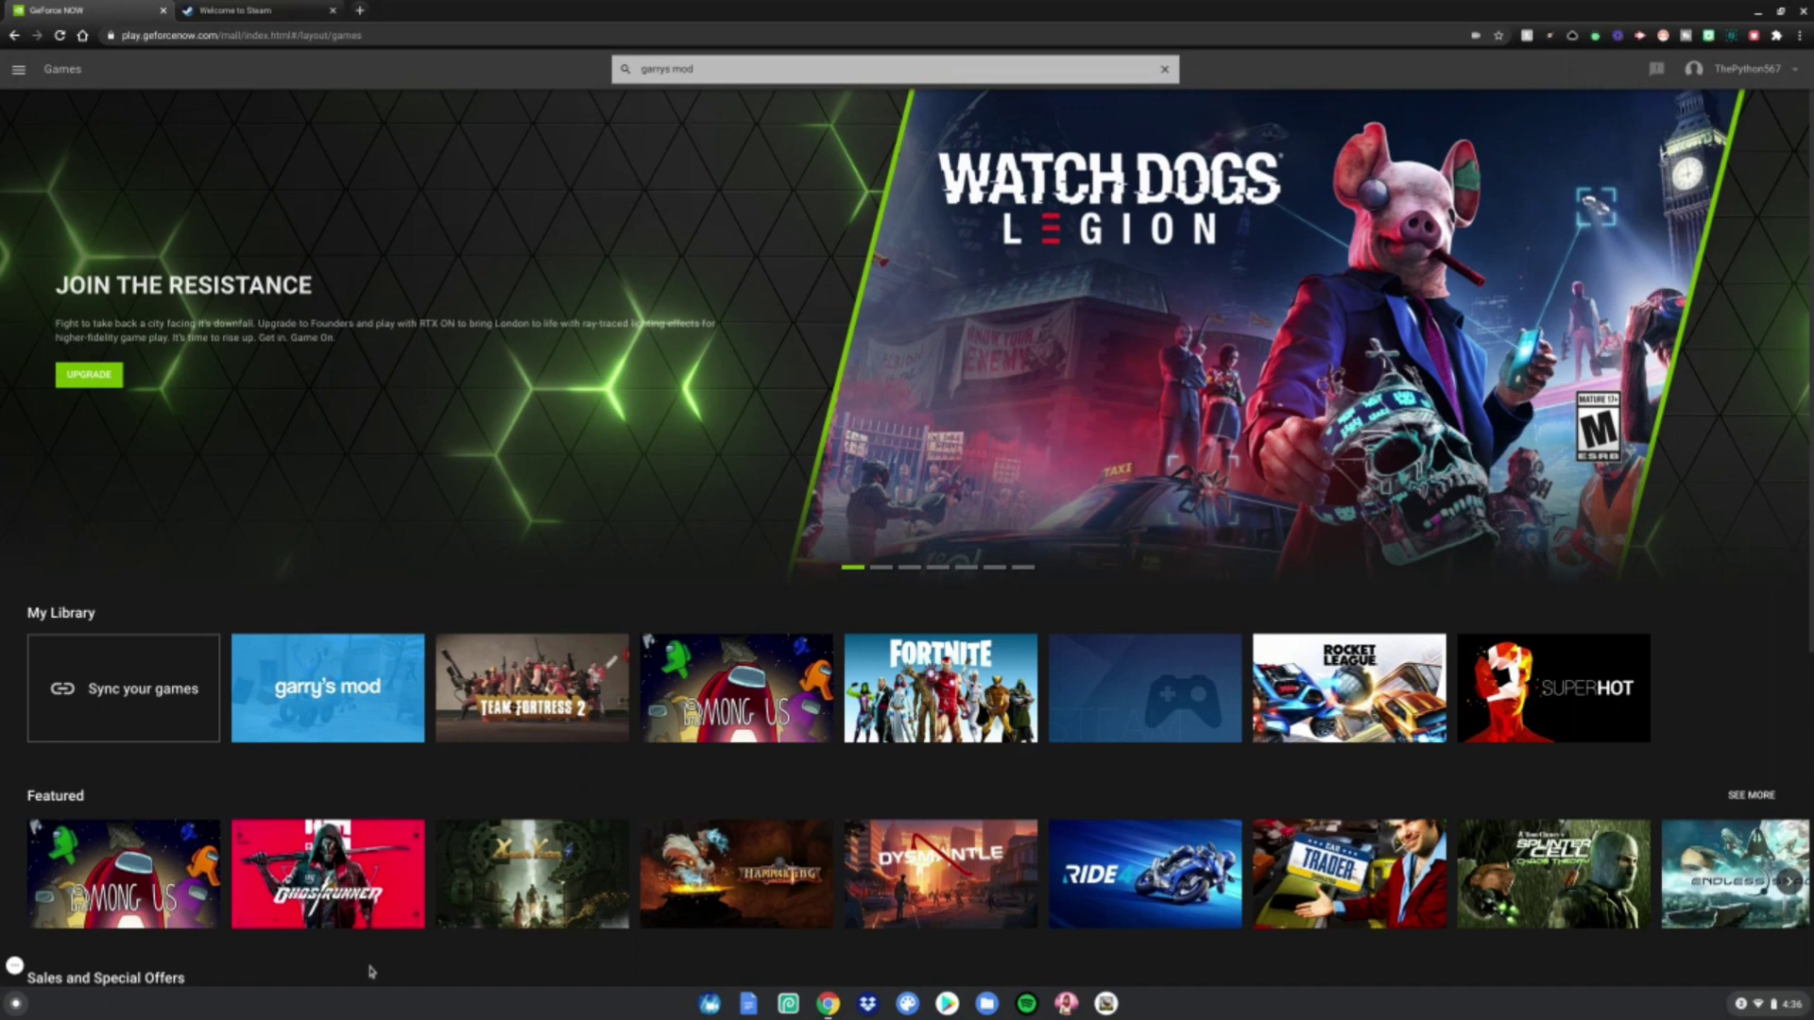
In the Welcome to Steam tab, find Garry's Mod's $9.99 store page, then return to GeForce NOW
click(255, 10)
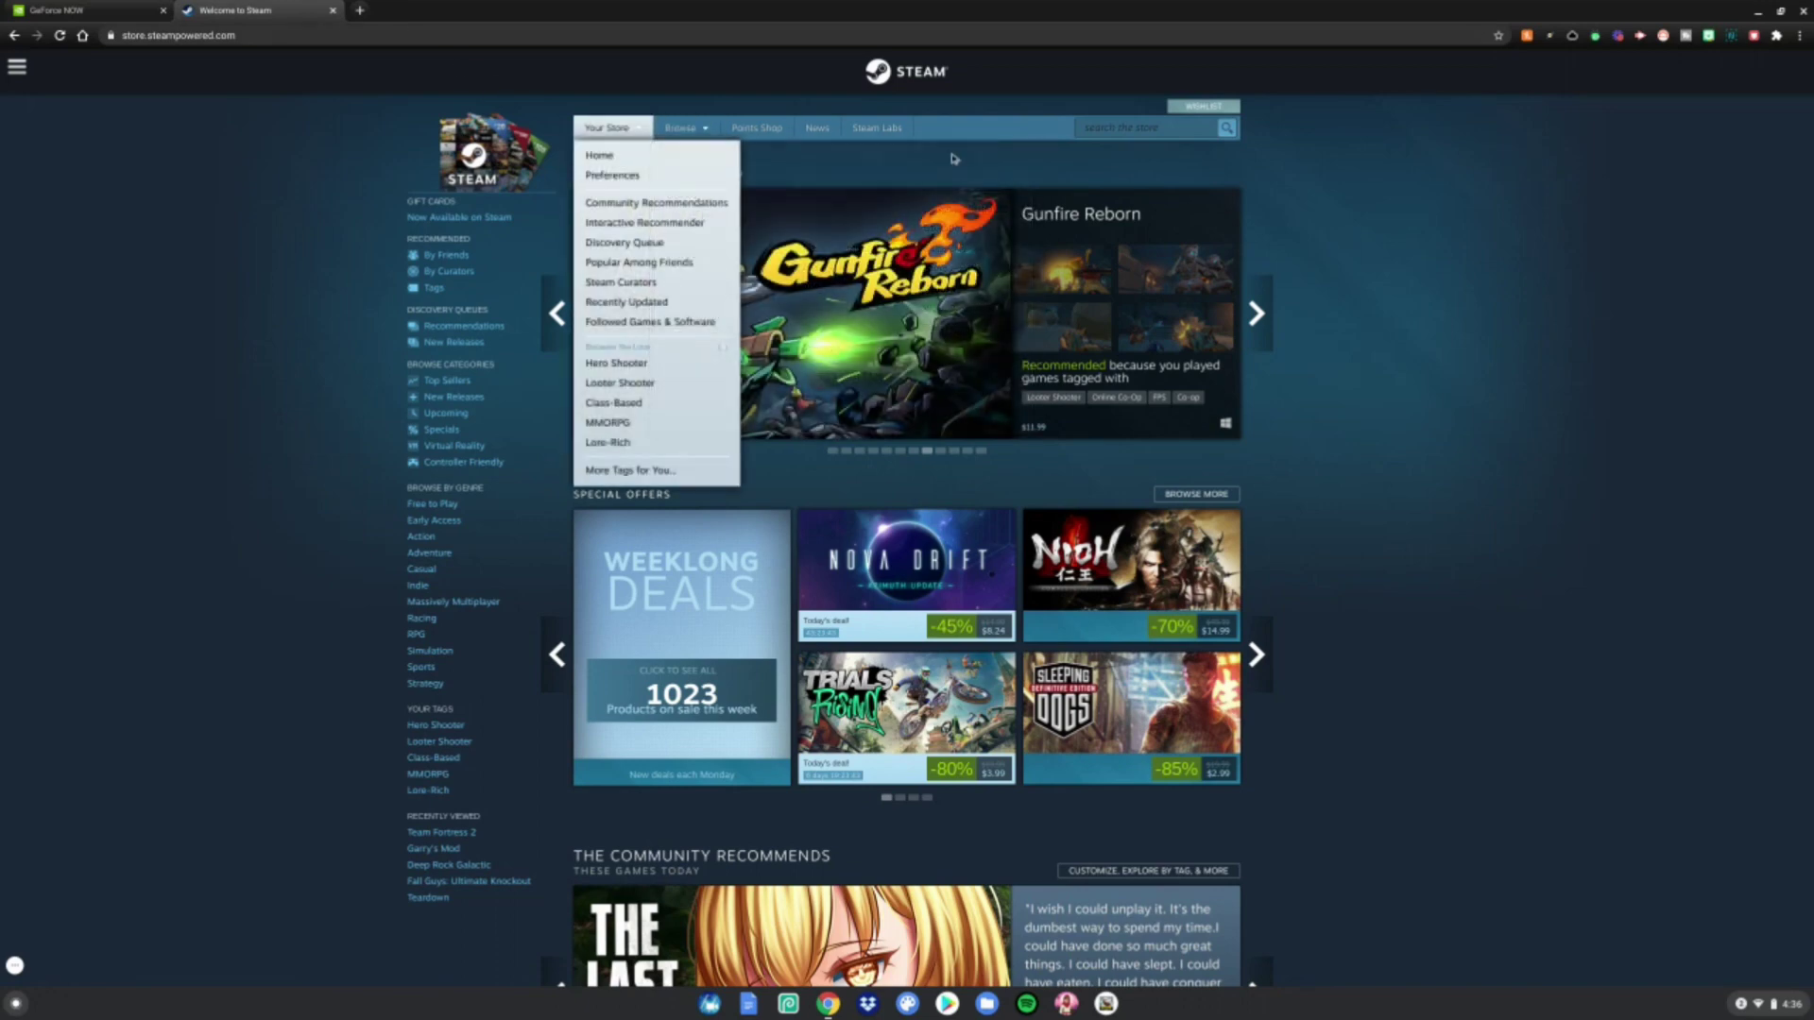
click(1148, 127)
text(garrys mod)
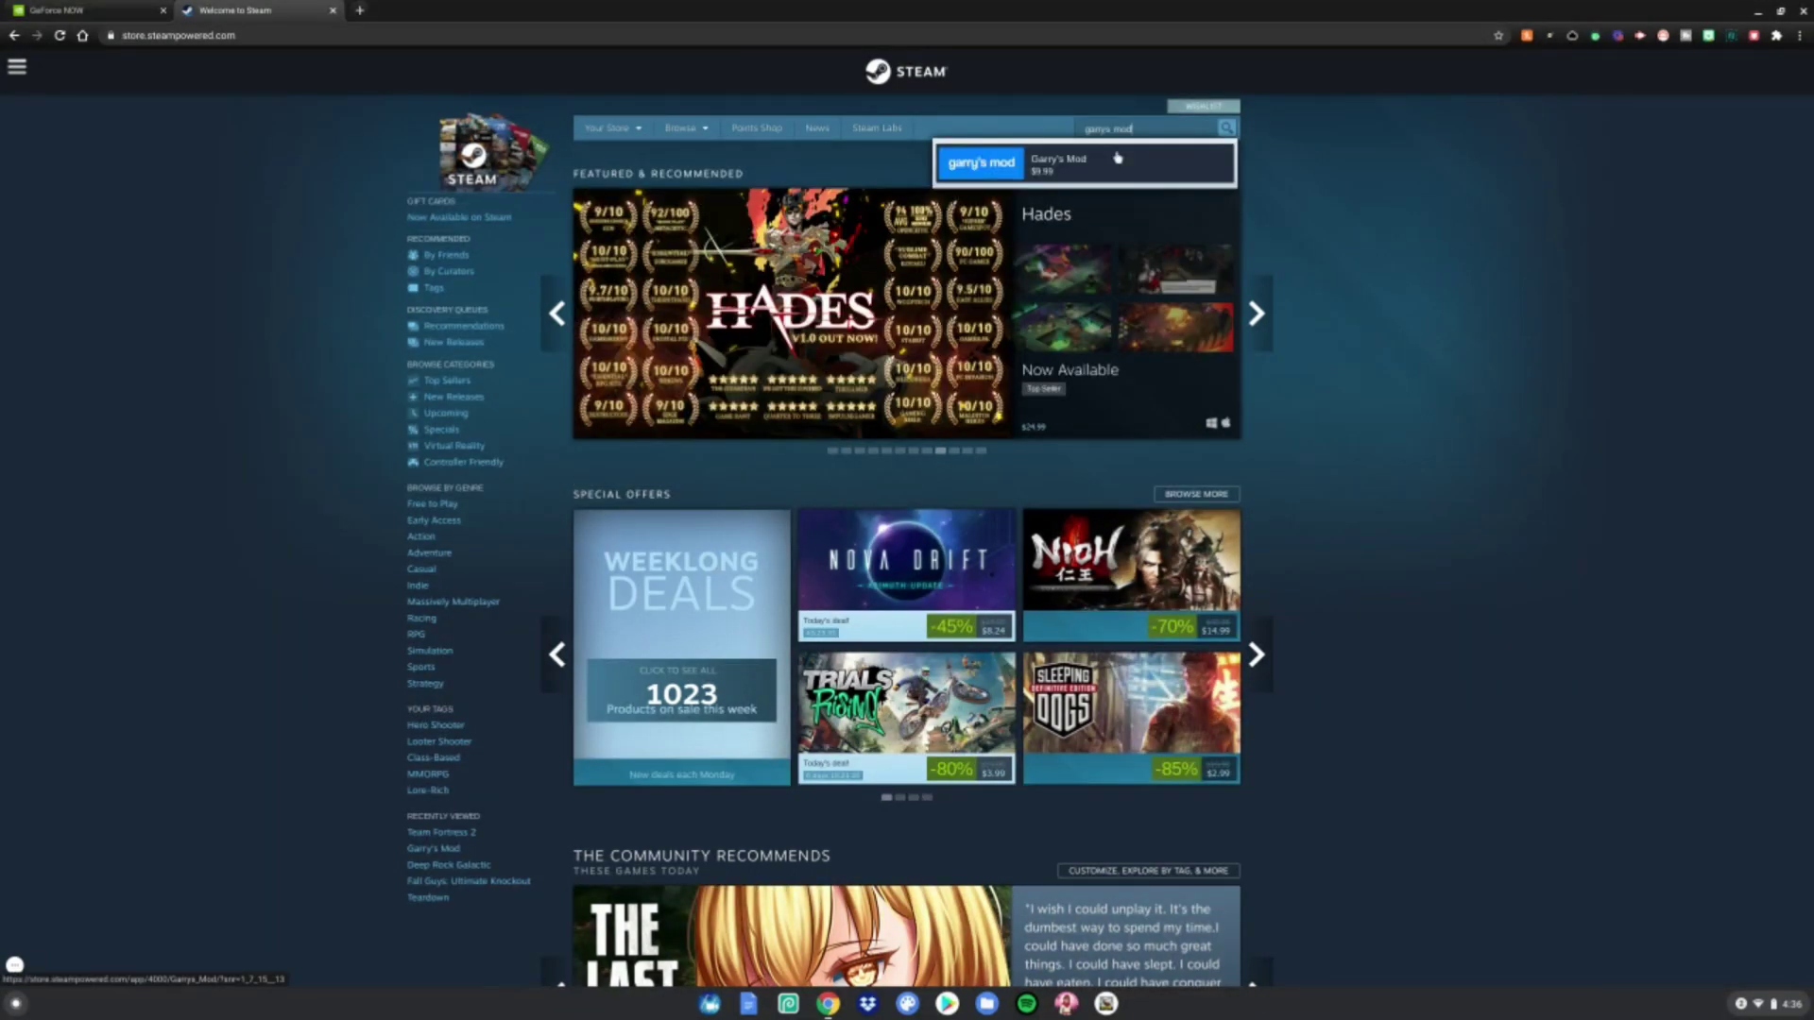
click(1118, 157)
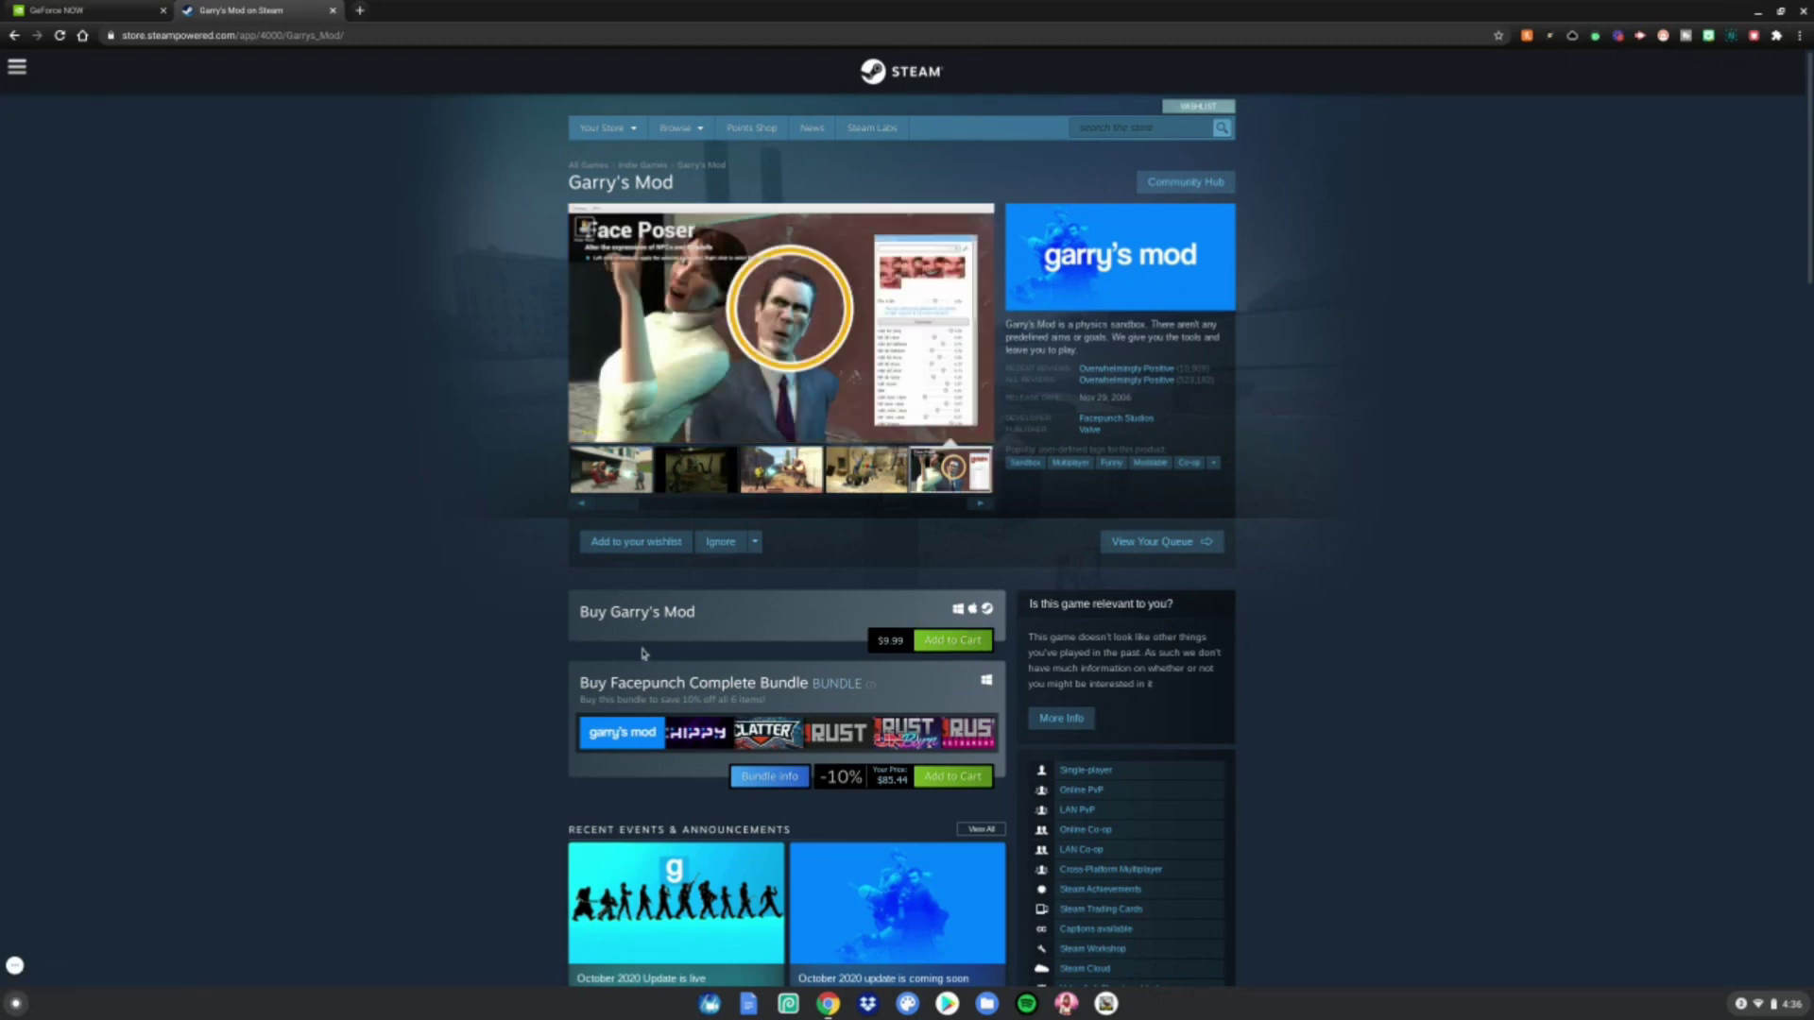
click(63, 9)
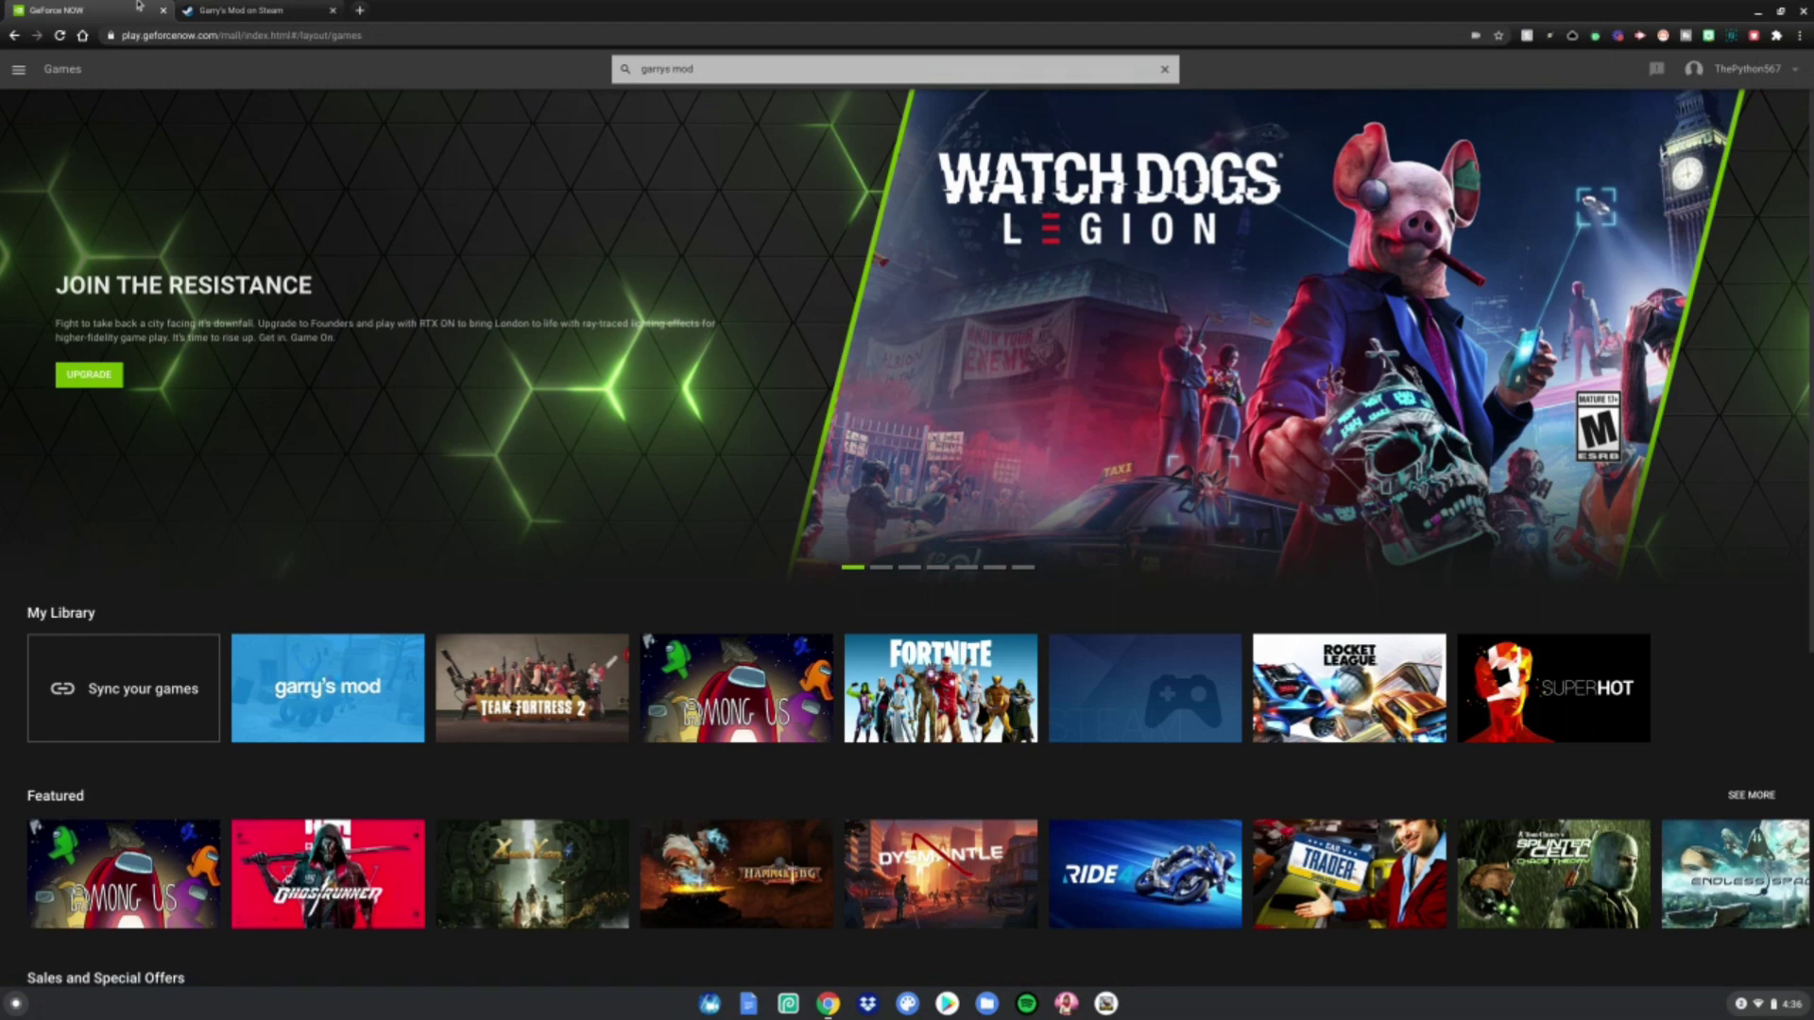
mouse_move(326, 688)
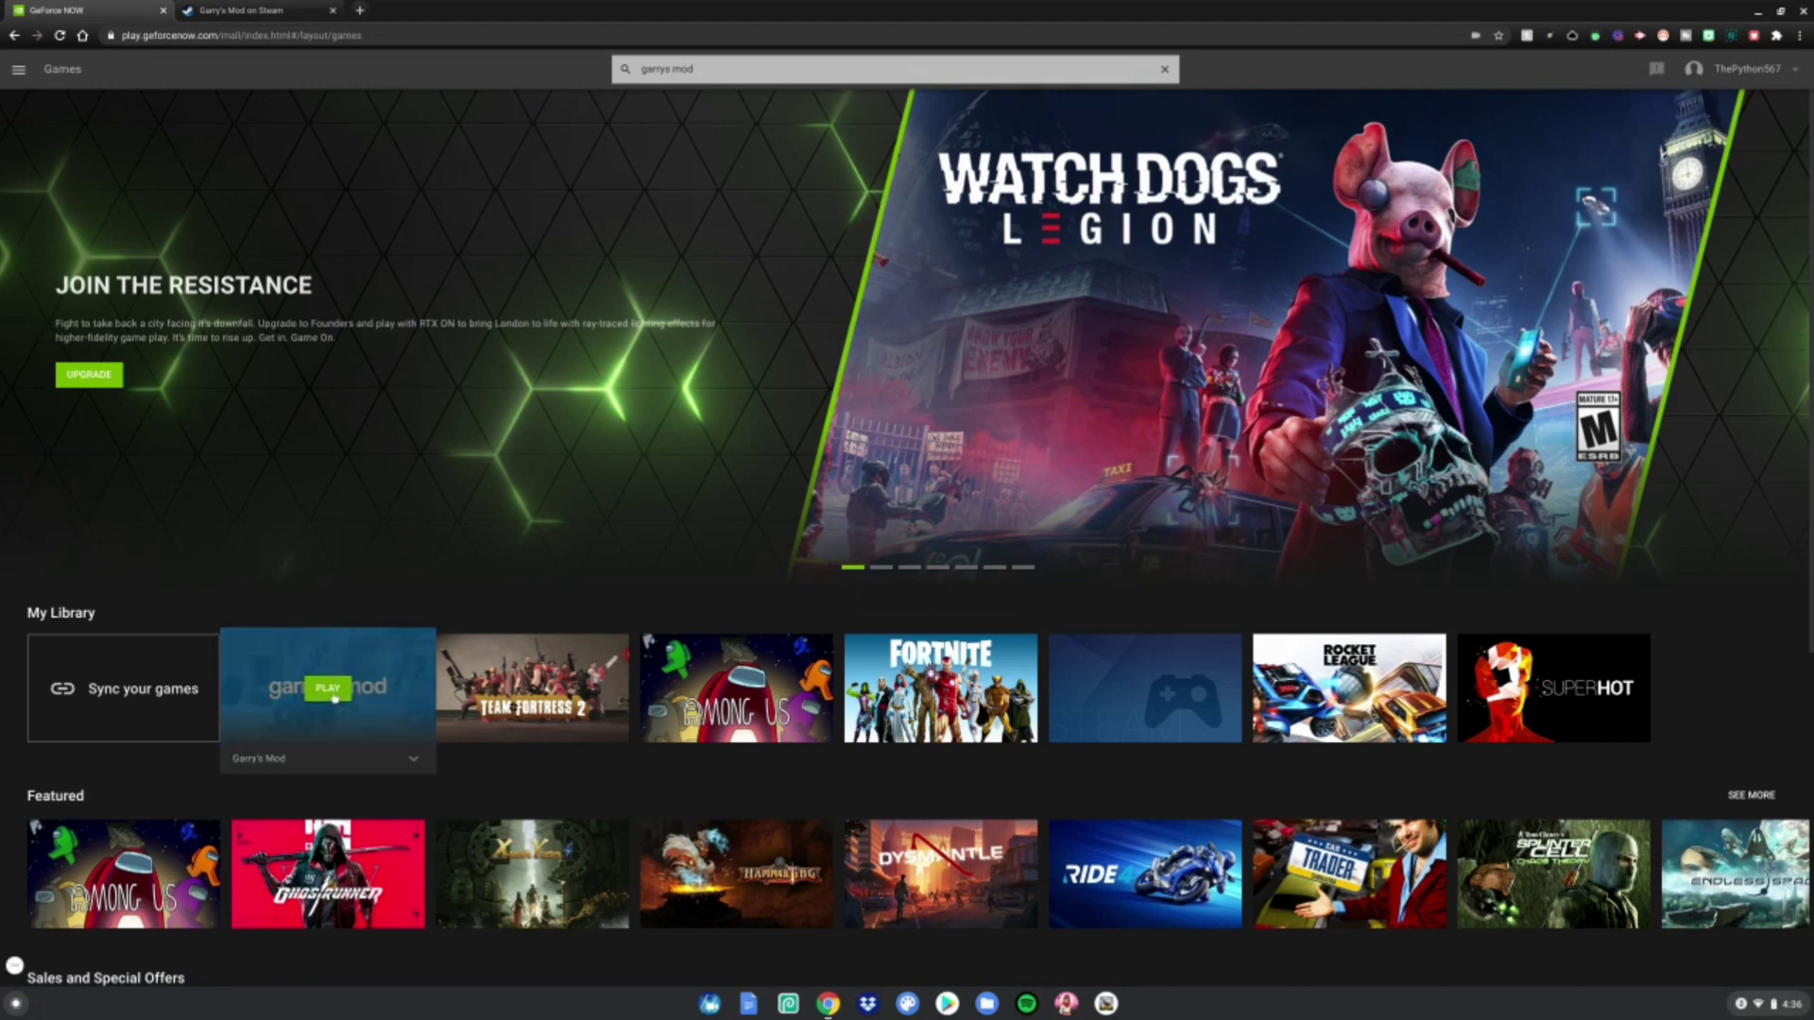
Launch Garry's Mod from the GeForce NOW library tile
click(329, 701)
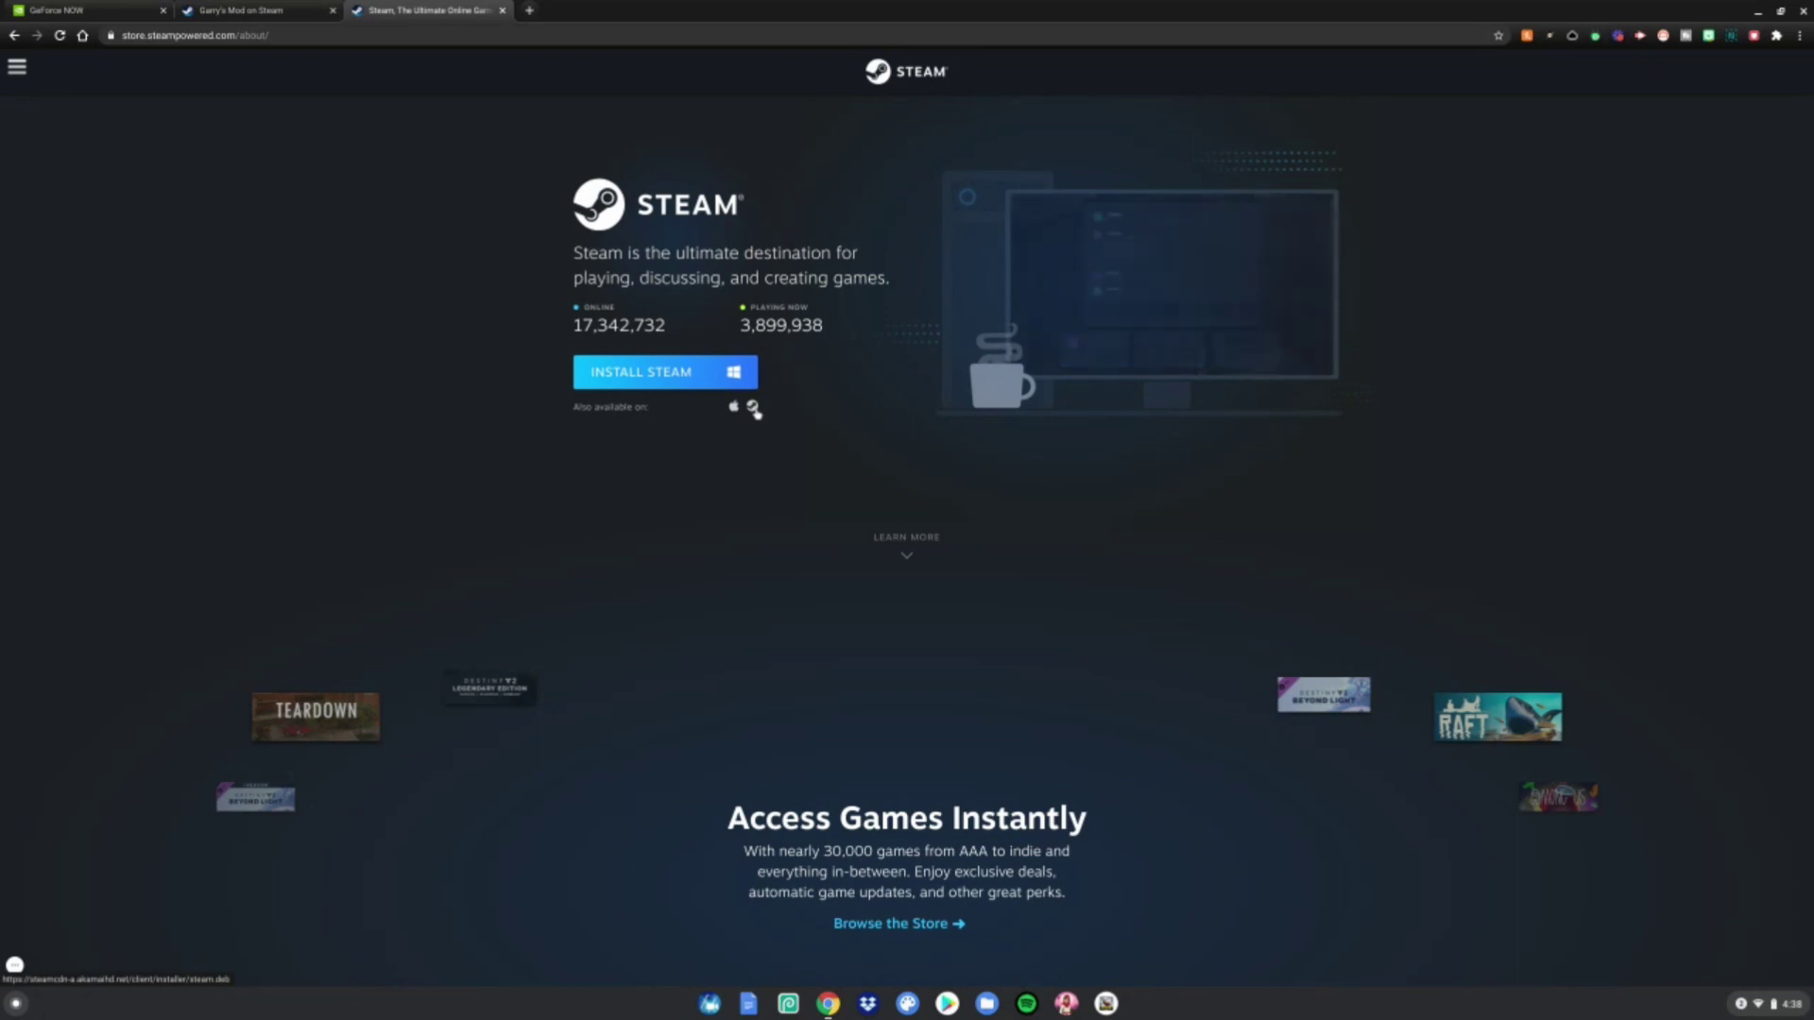
Download the Linux steam_latest.deb installer and show it in the Downloads folder
click(753, 408)
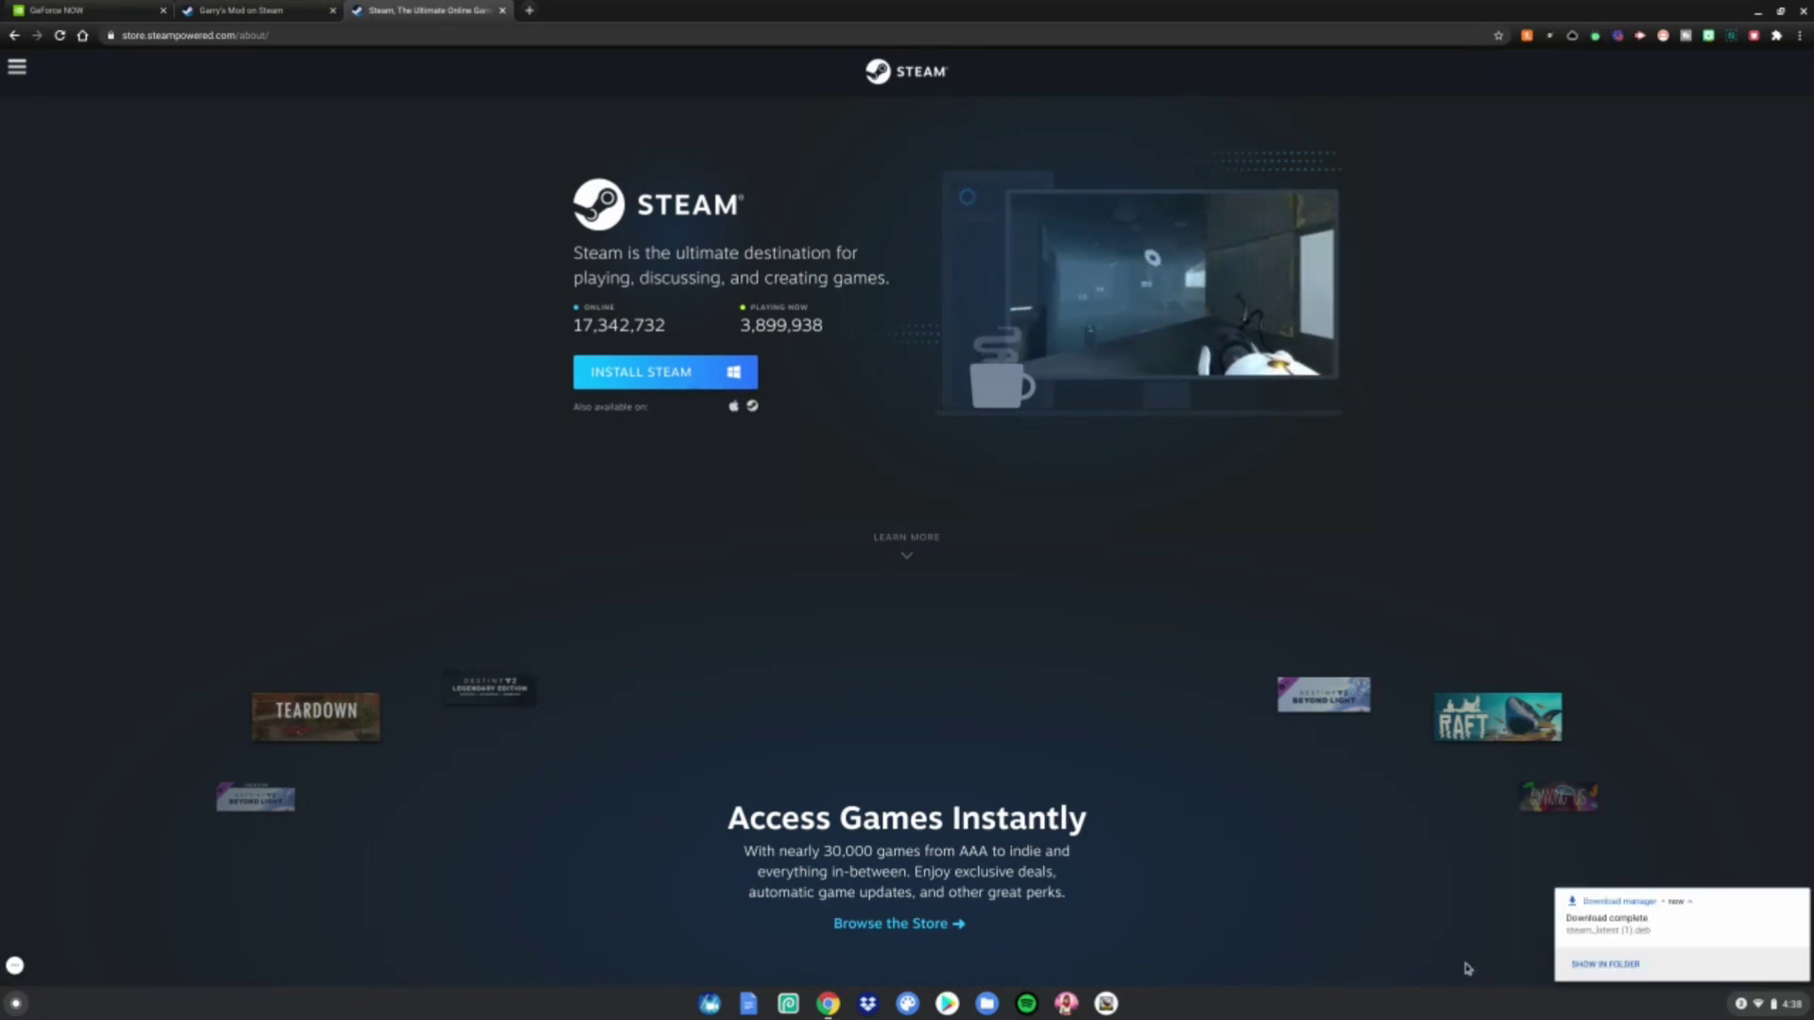
click(1606, 964)
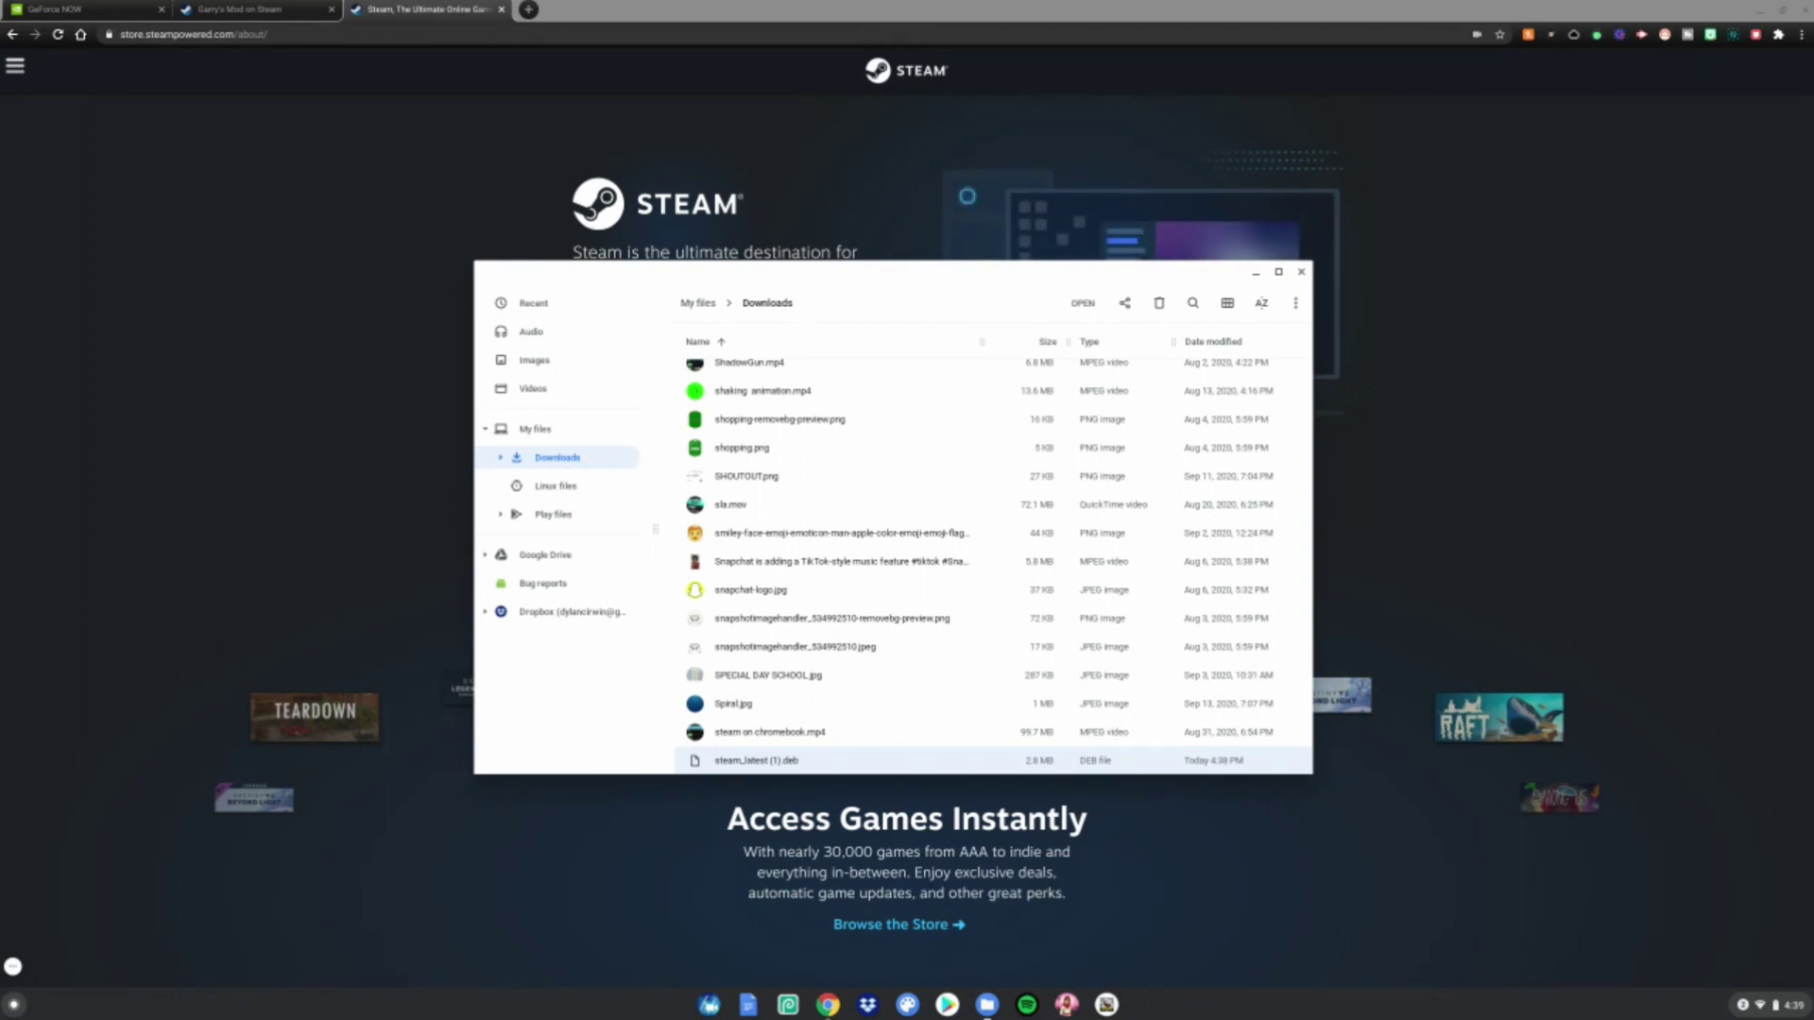
Install steam_latest (1).deb with Linux (Beta) and dismiss the installation-complete notification
right_click(859, 762)
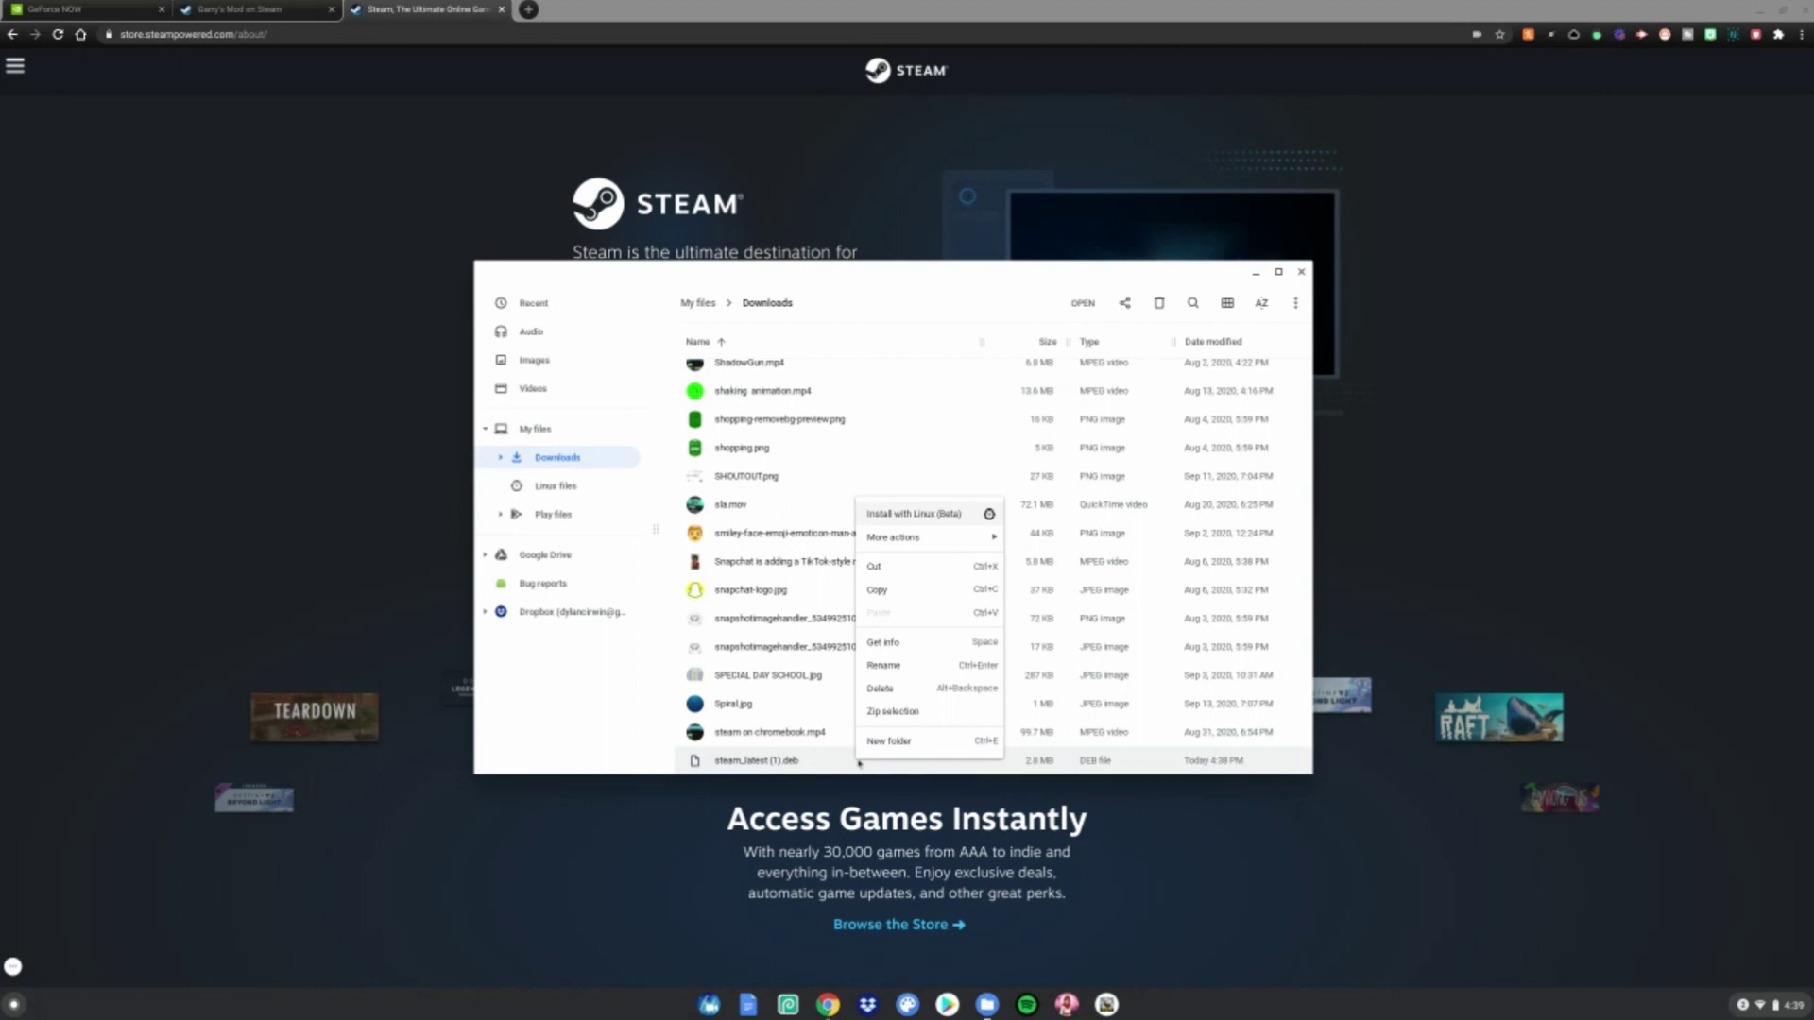
click(964, 516)
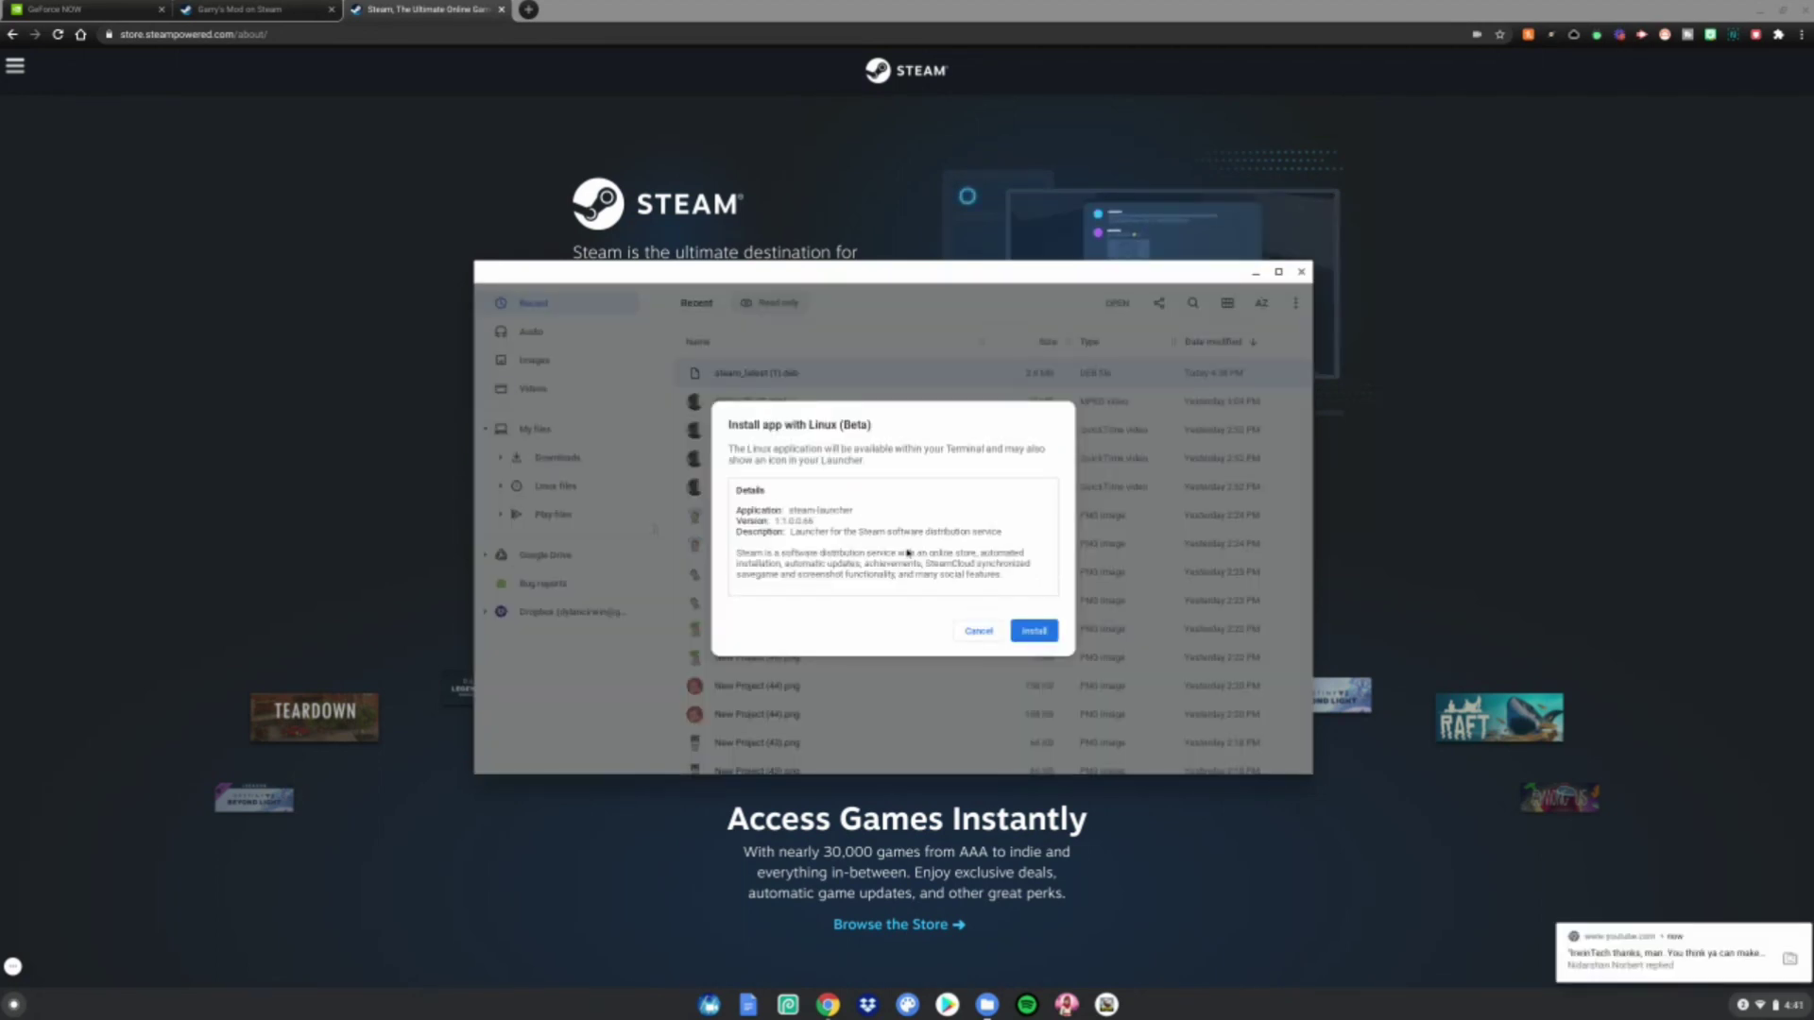
click(1034, 631)
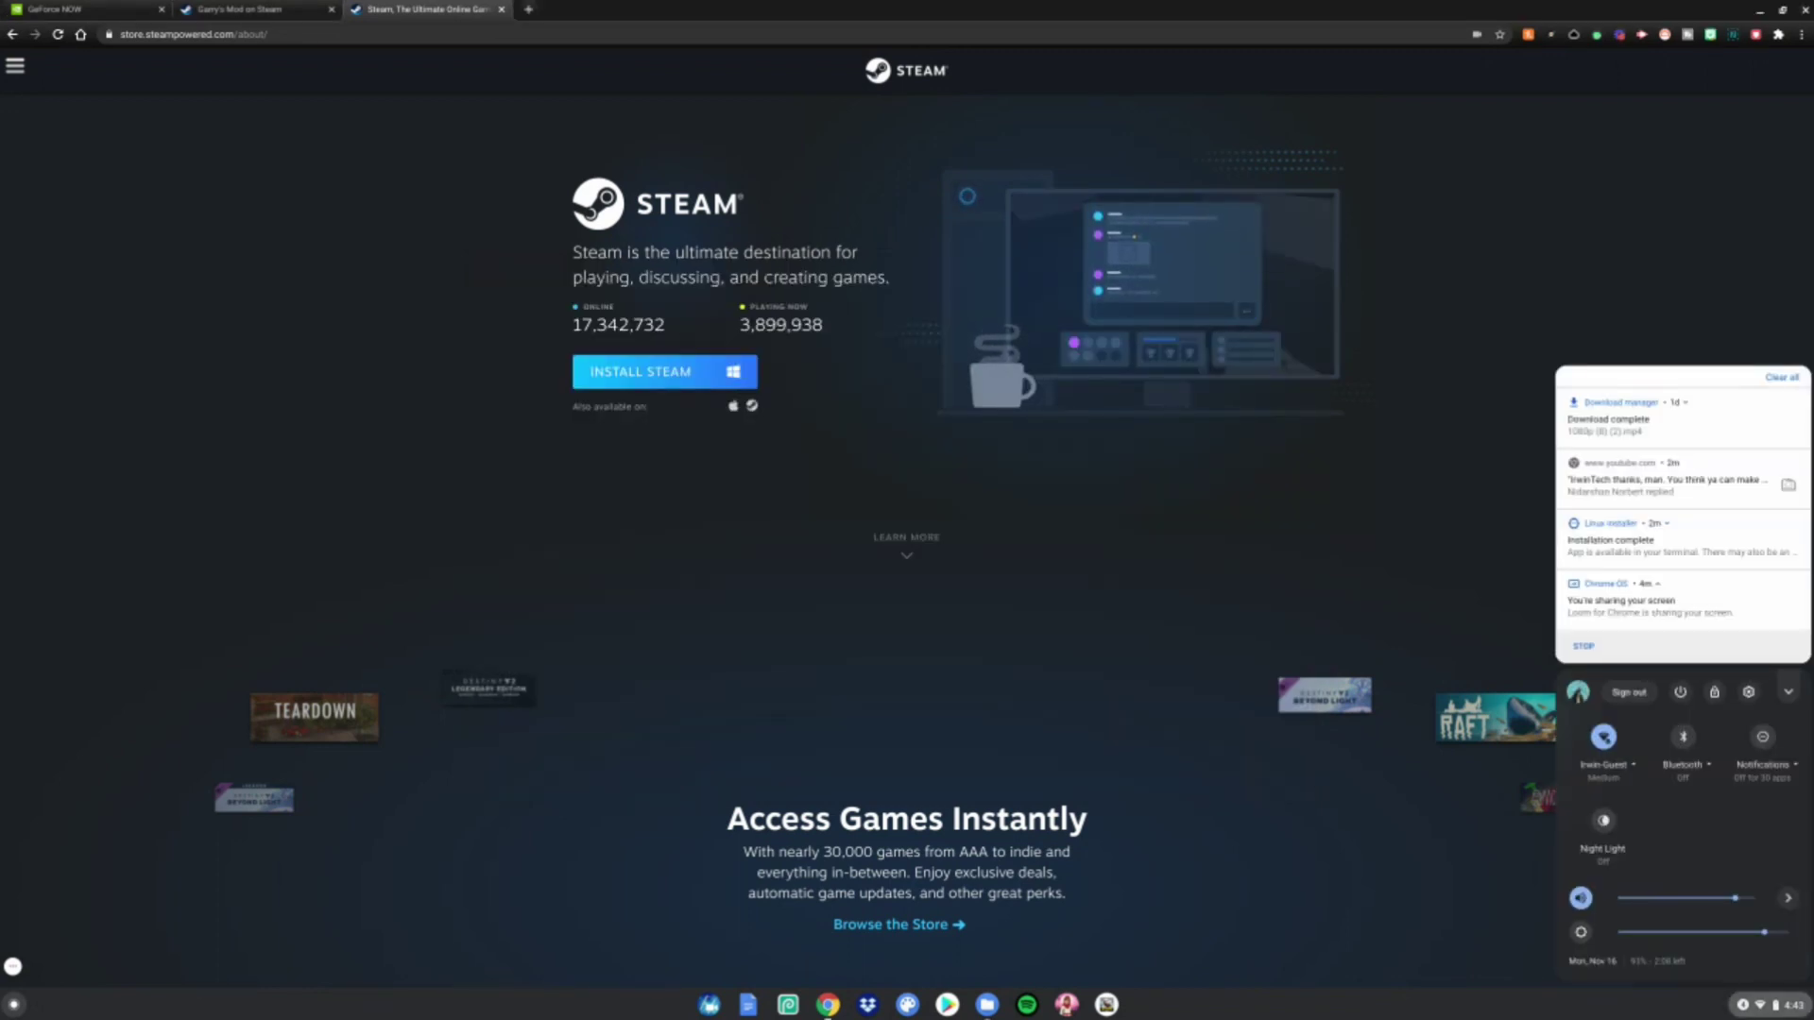
click(1351, 825)
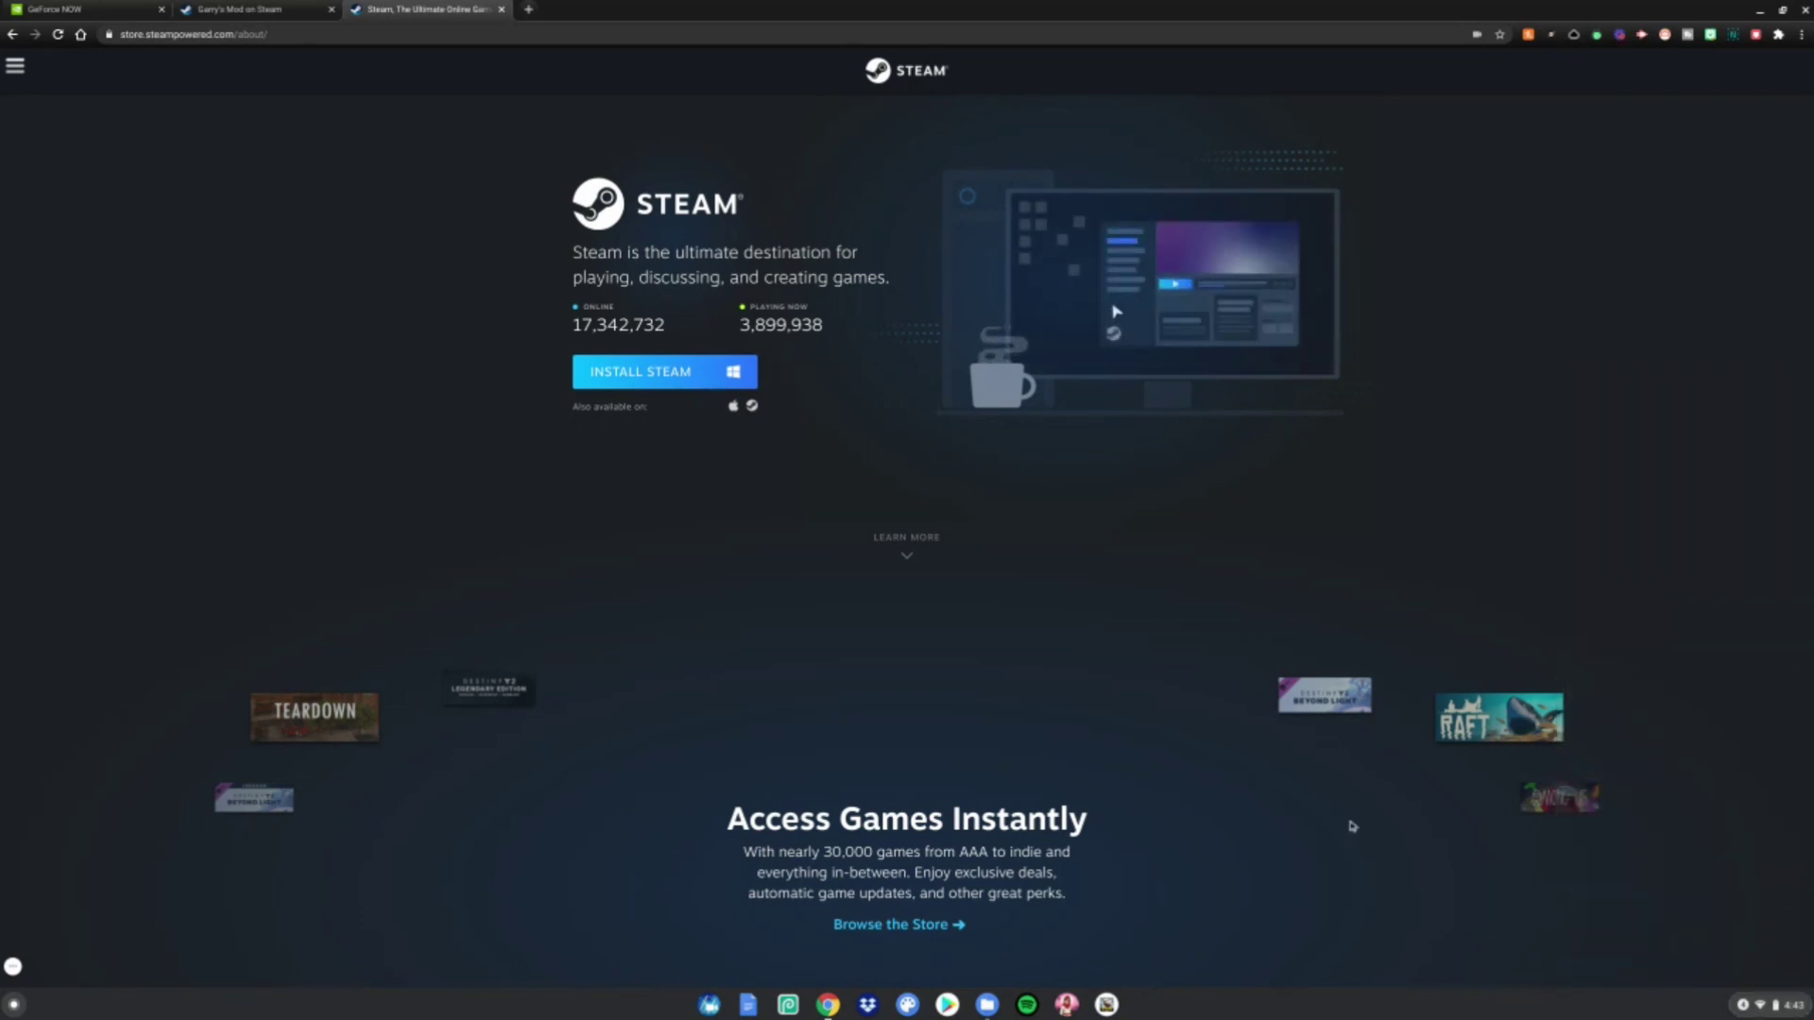
Start Steam from the Linux apps folder in the launcher
key(super)
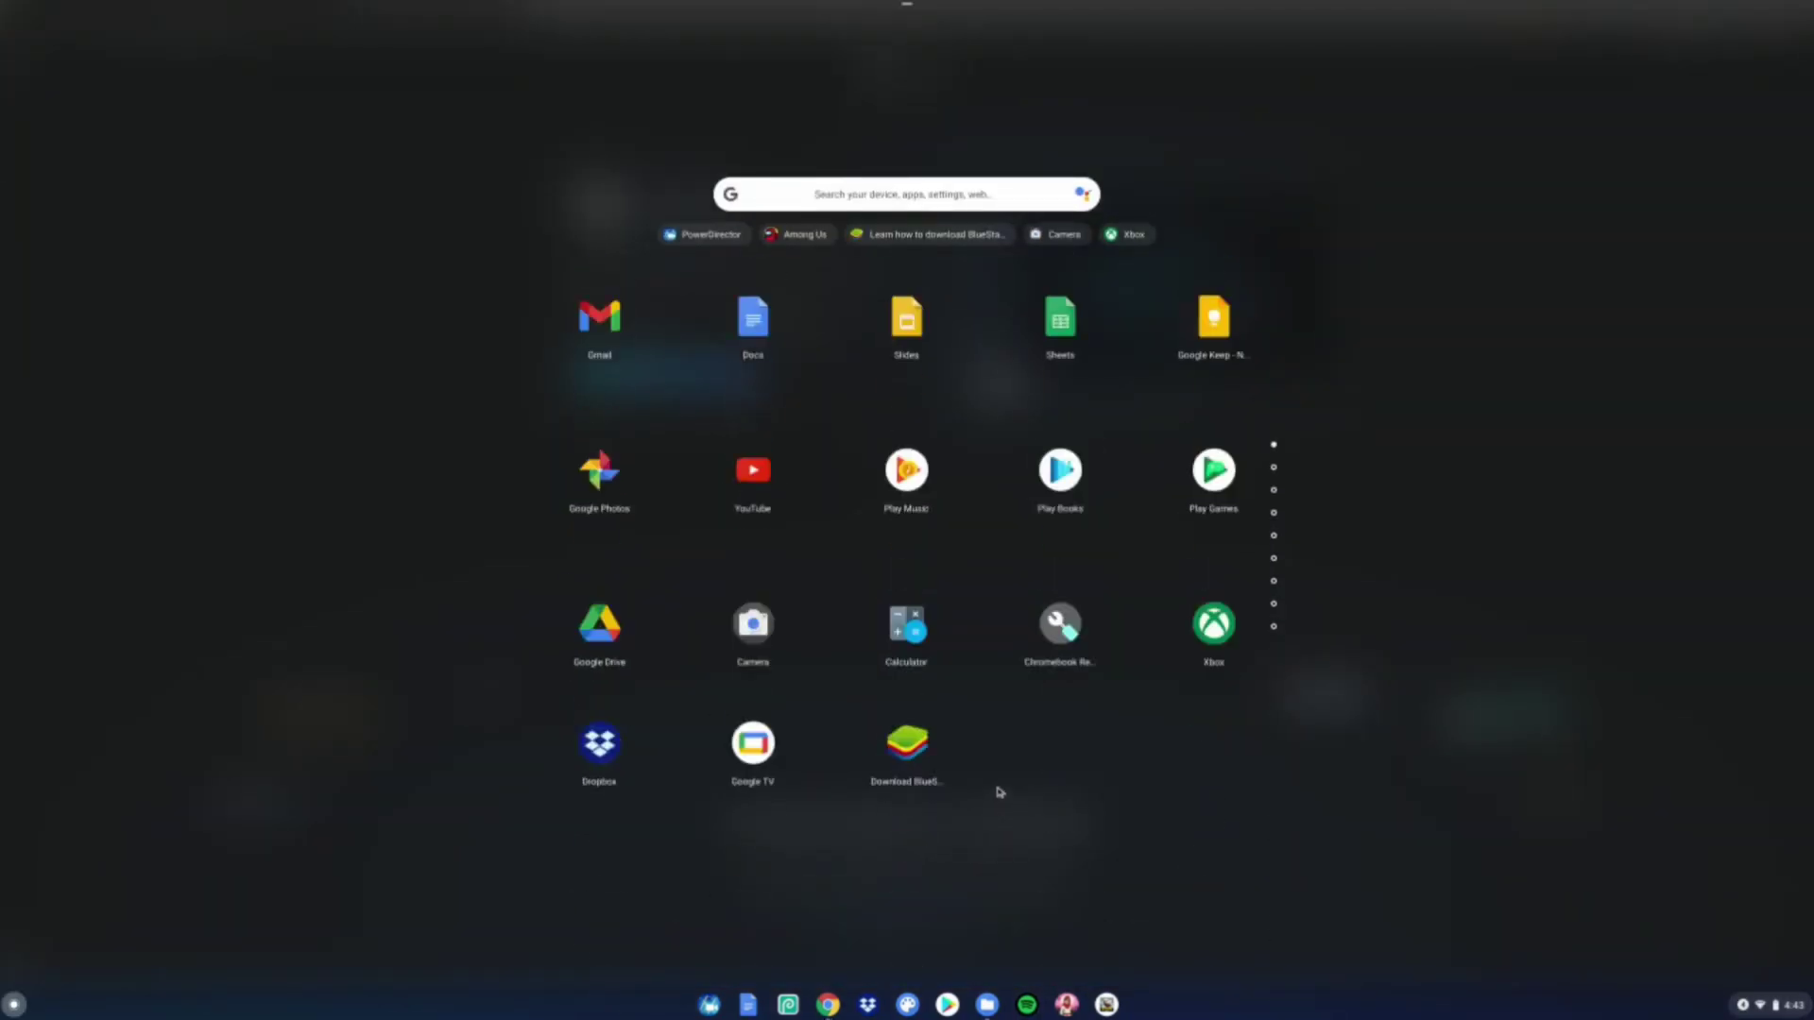
scroll(998, 790, down, 5)
click(907, 299)
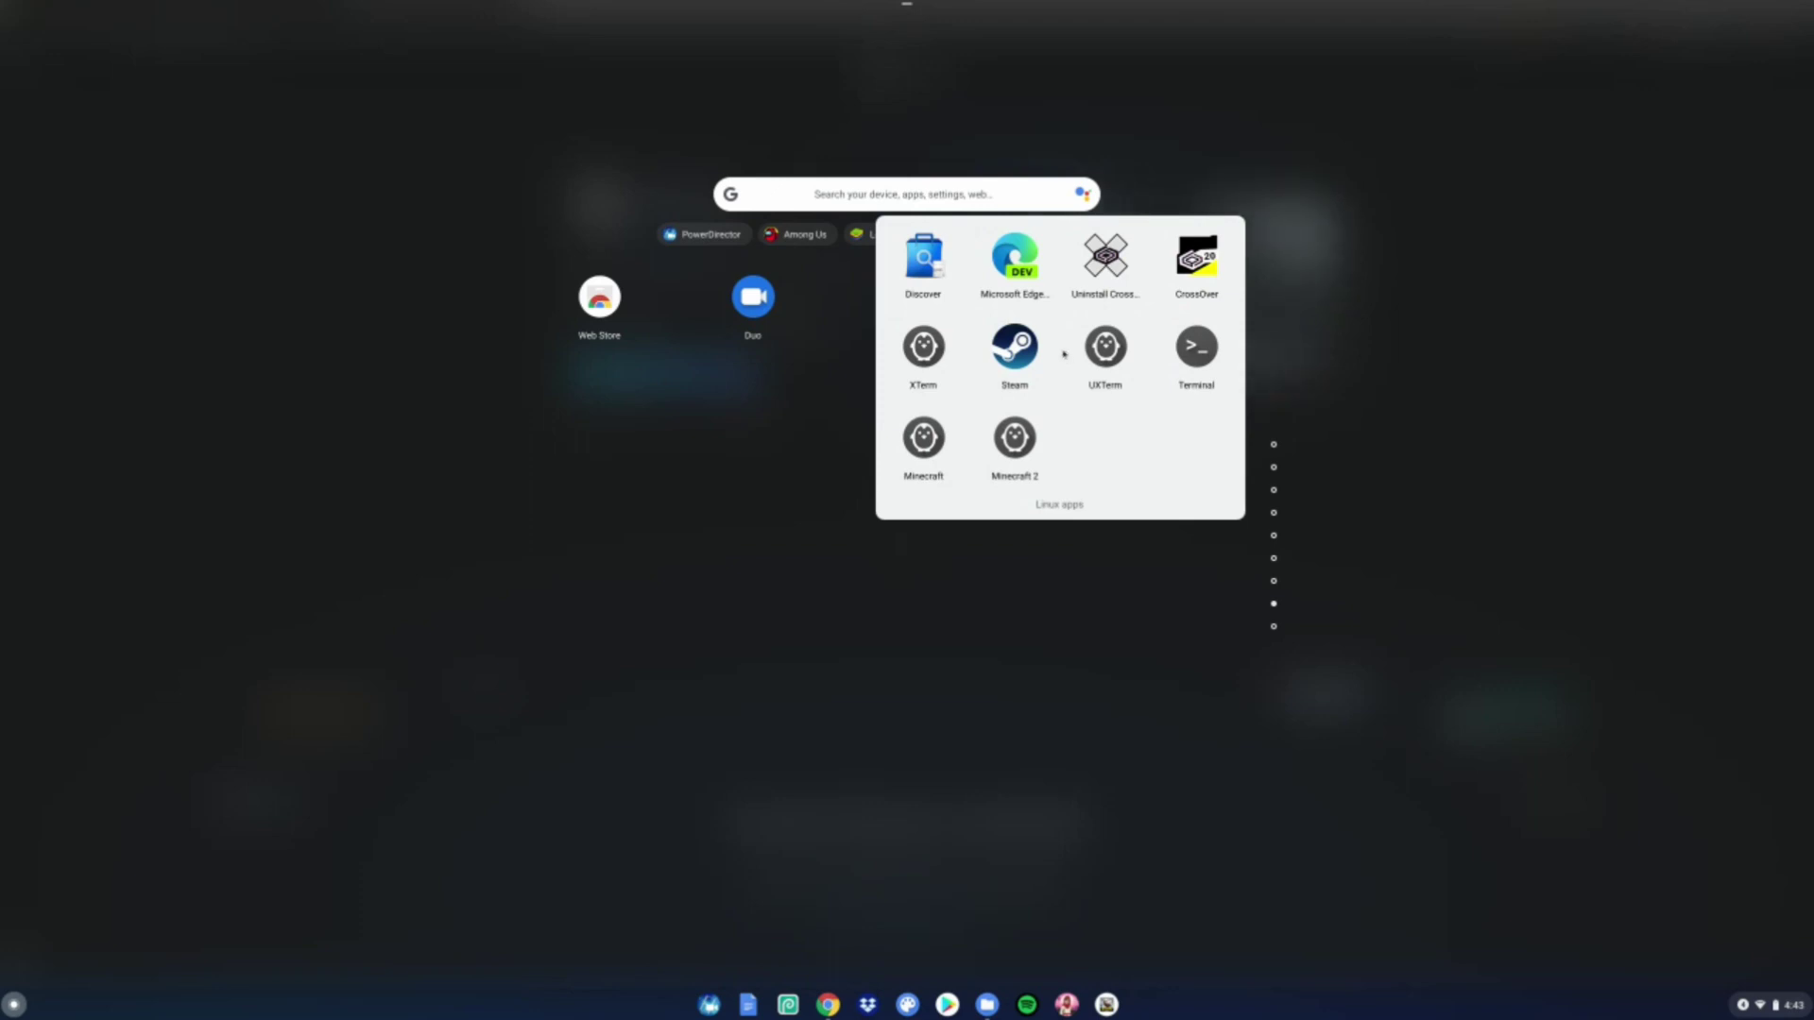
click(1015, 348)
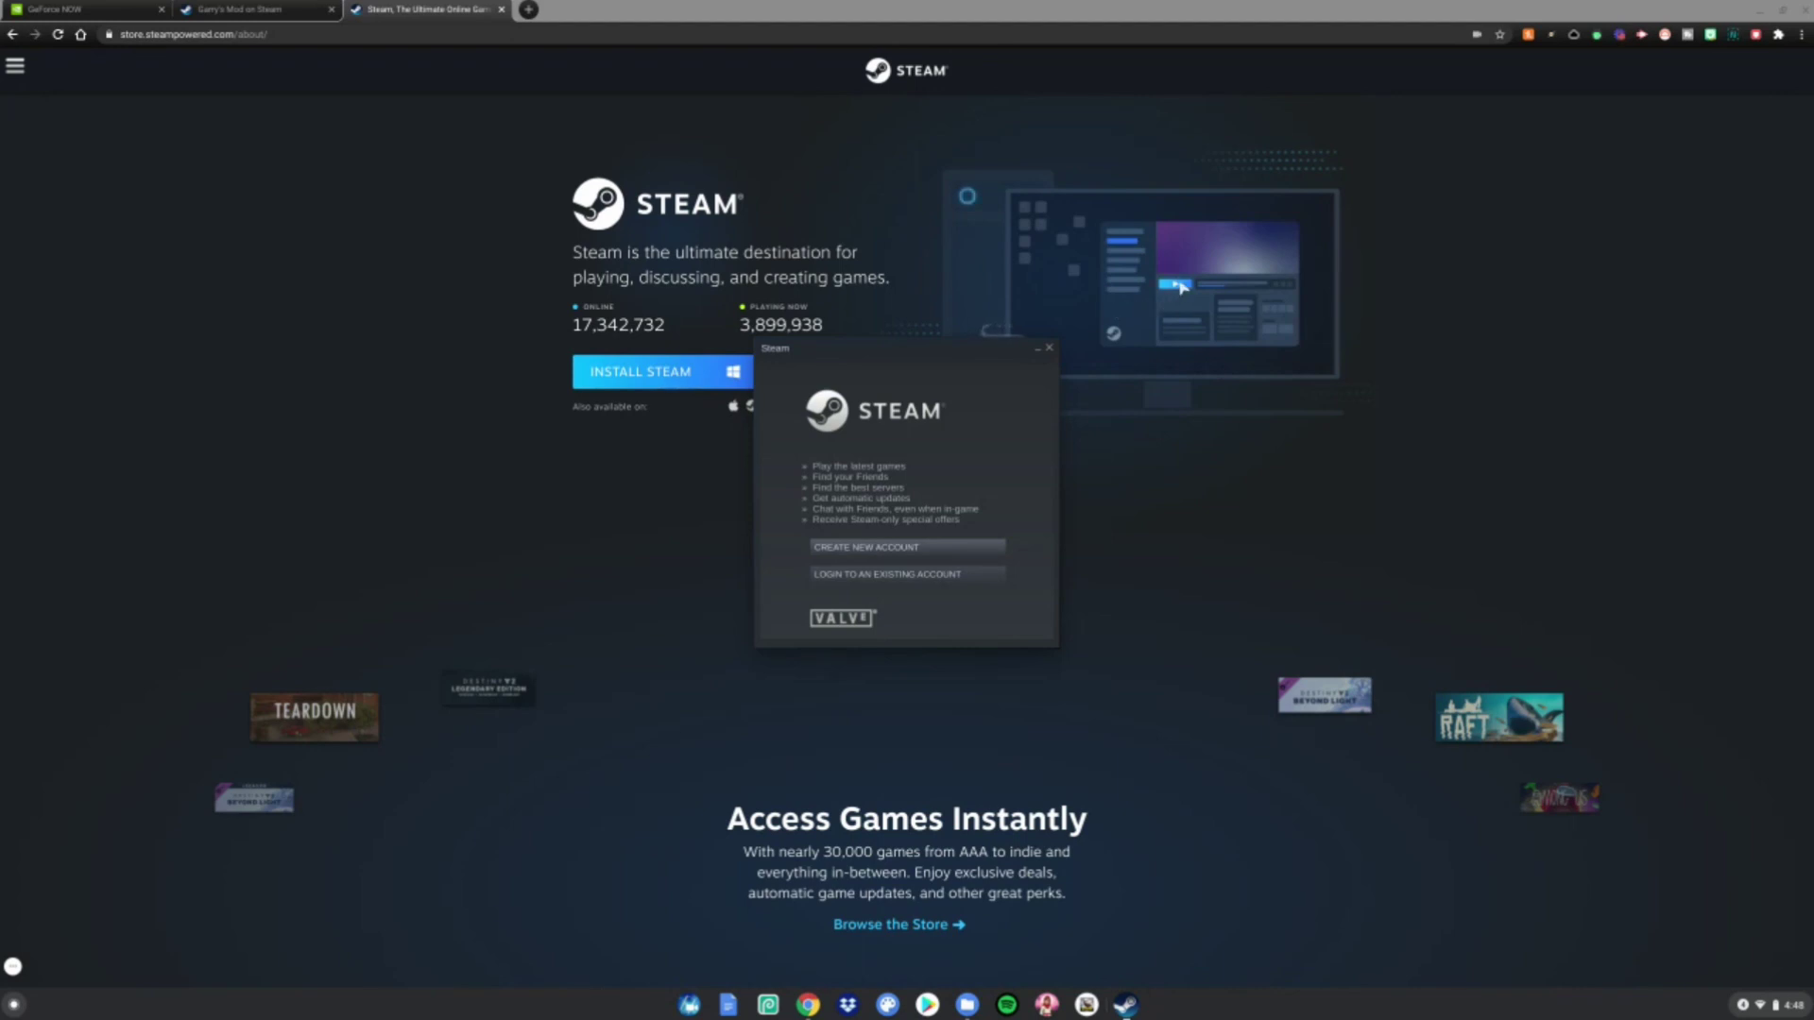
Log in with an existing account and search the Store for Garry's Mod's $9.99 page
click(874, 575)
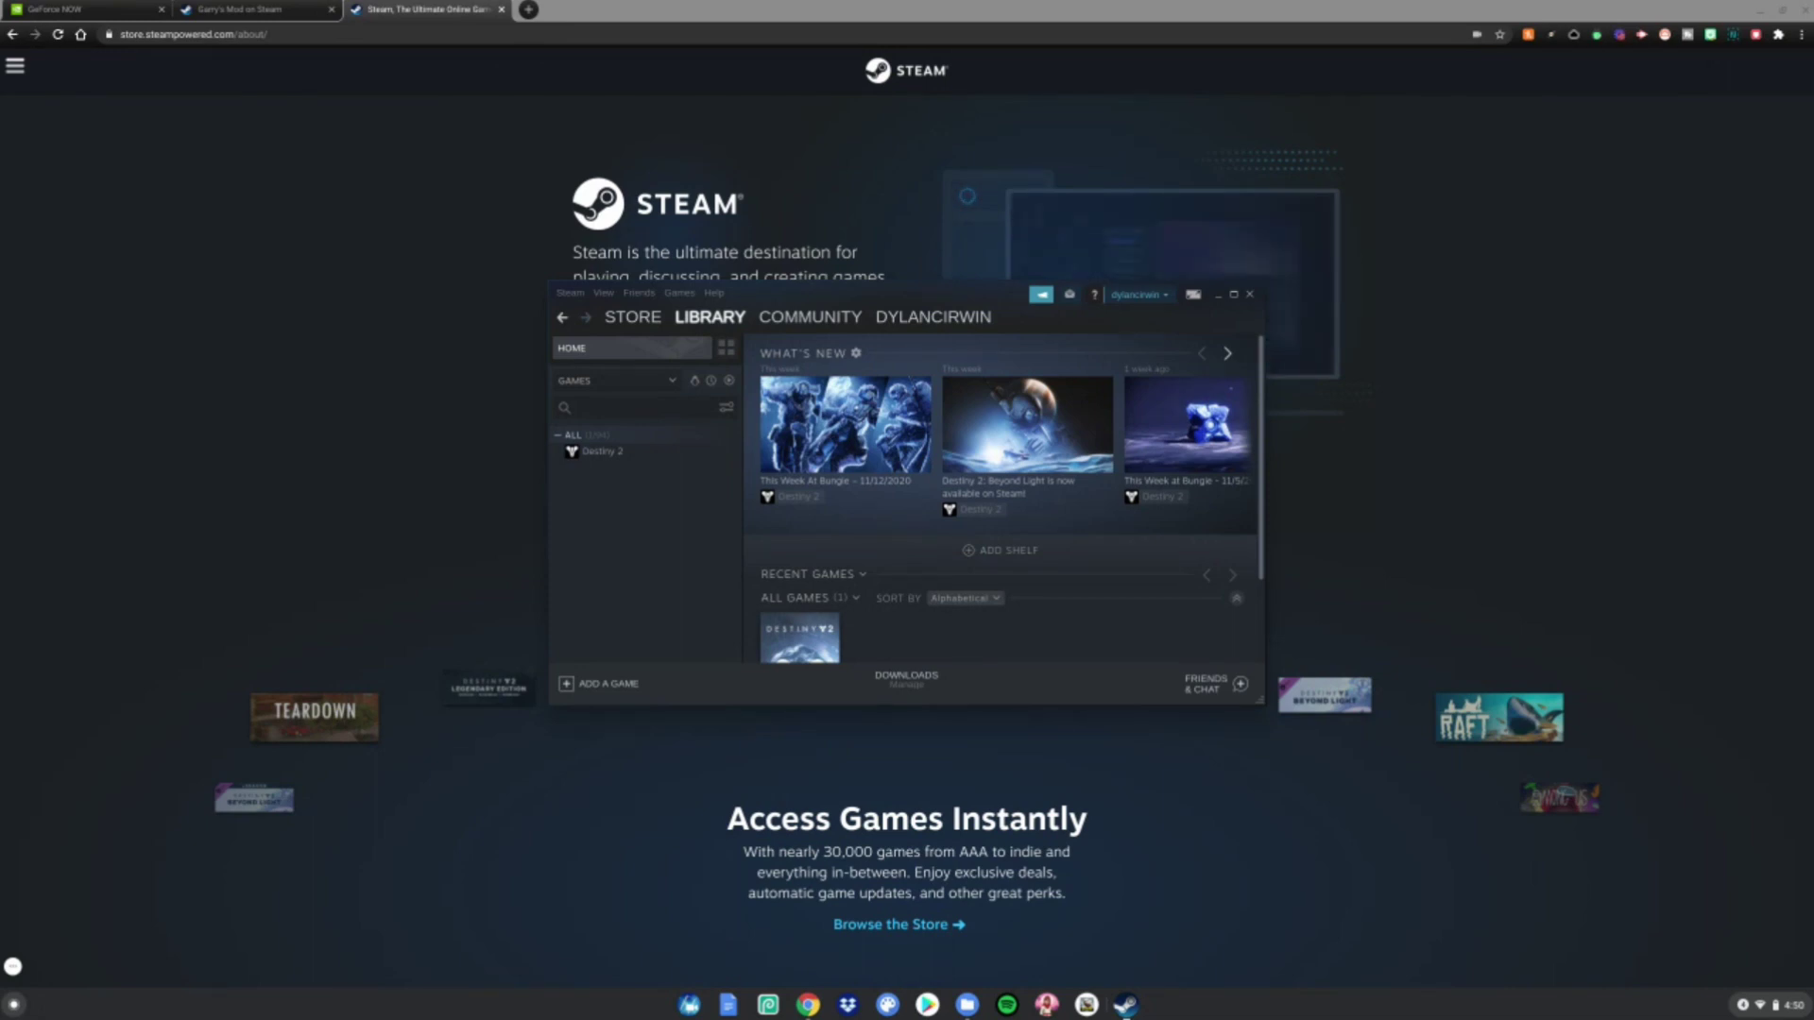
click(632, 316)
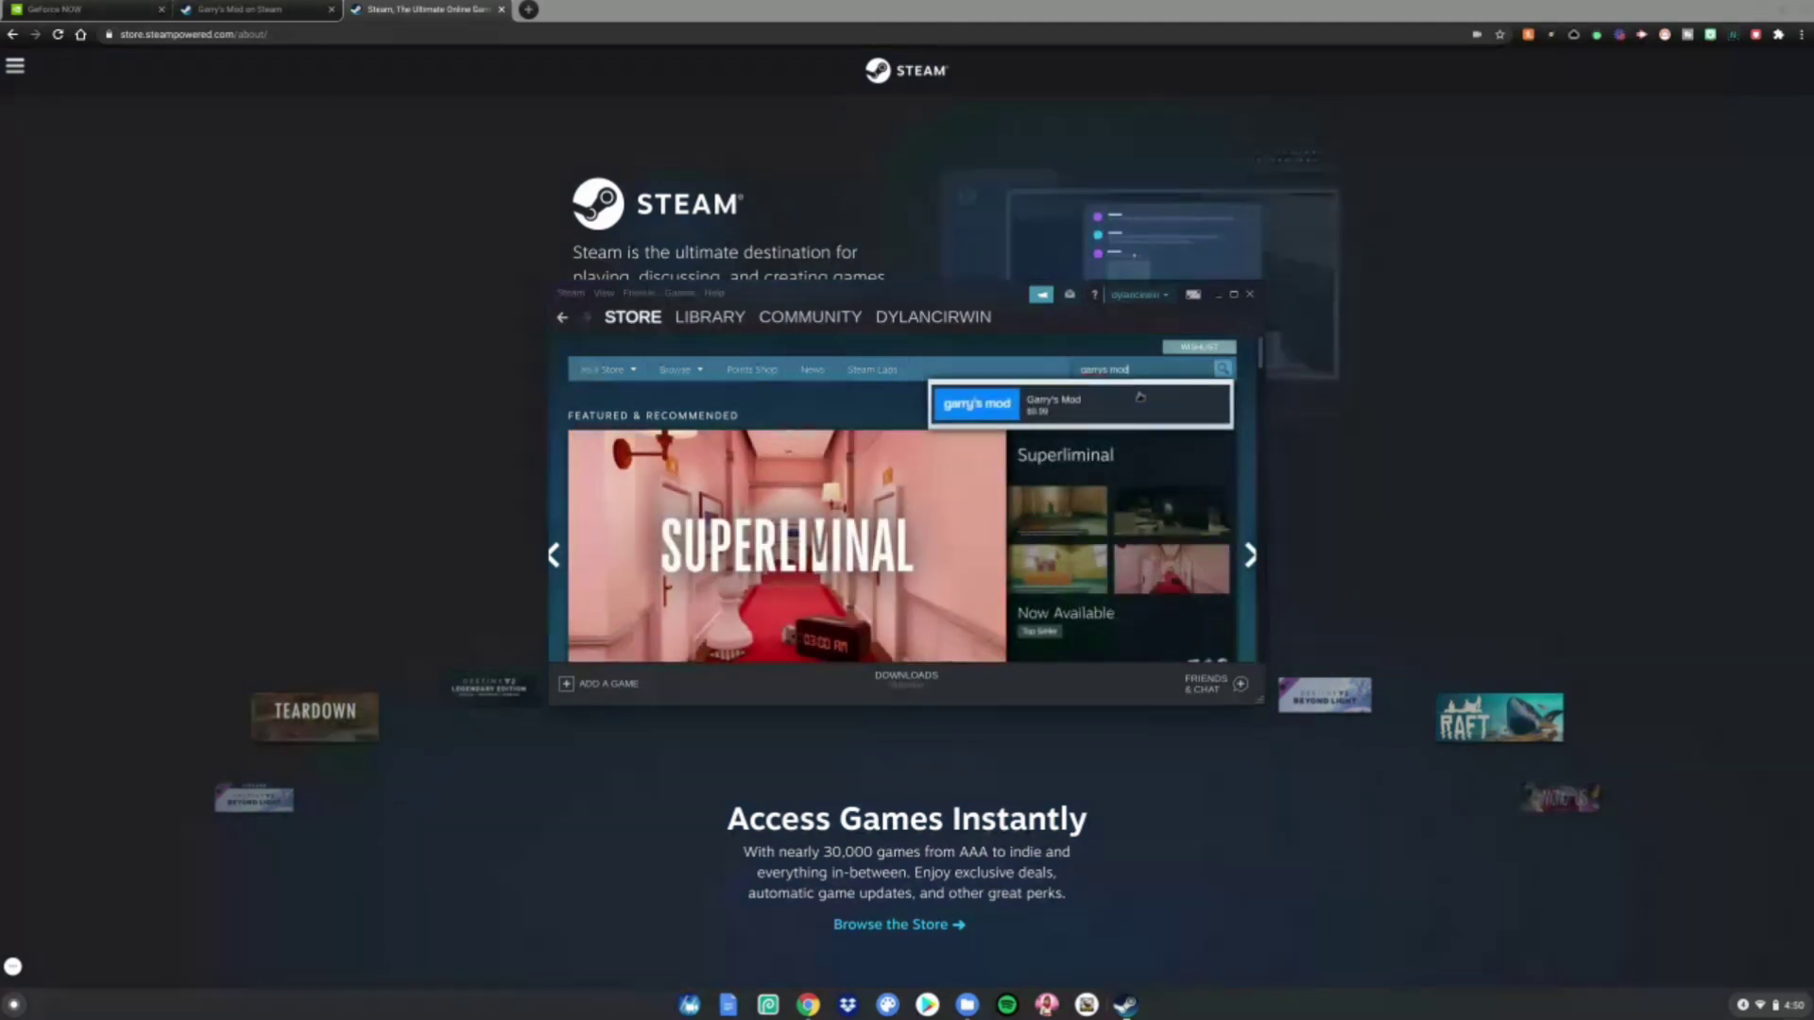
click(1078, 402)
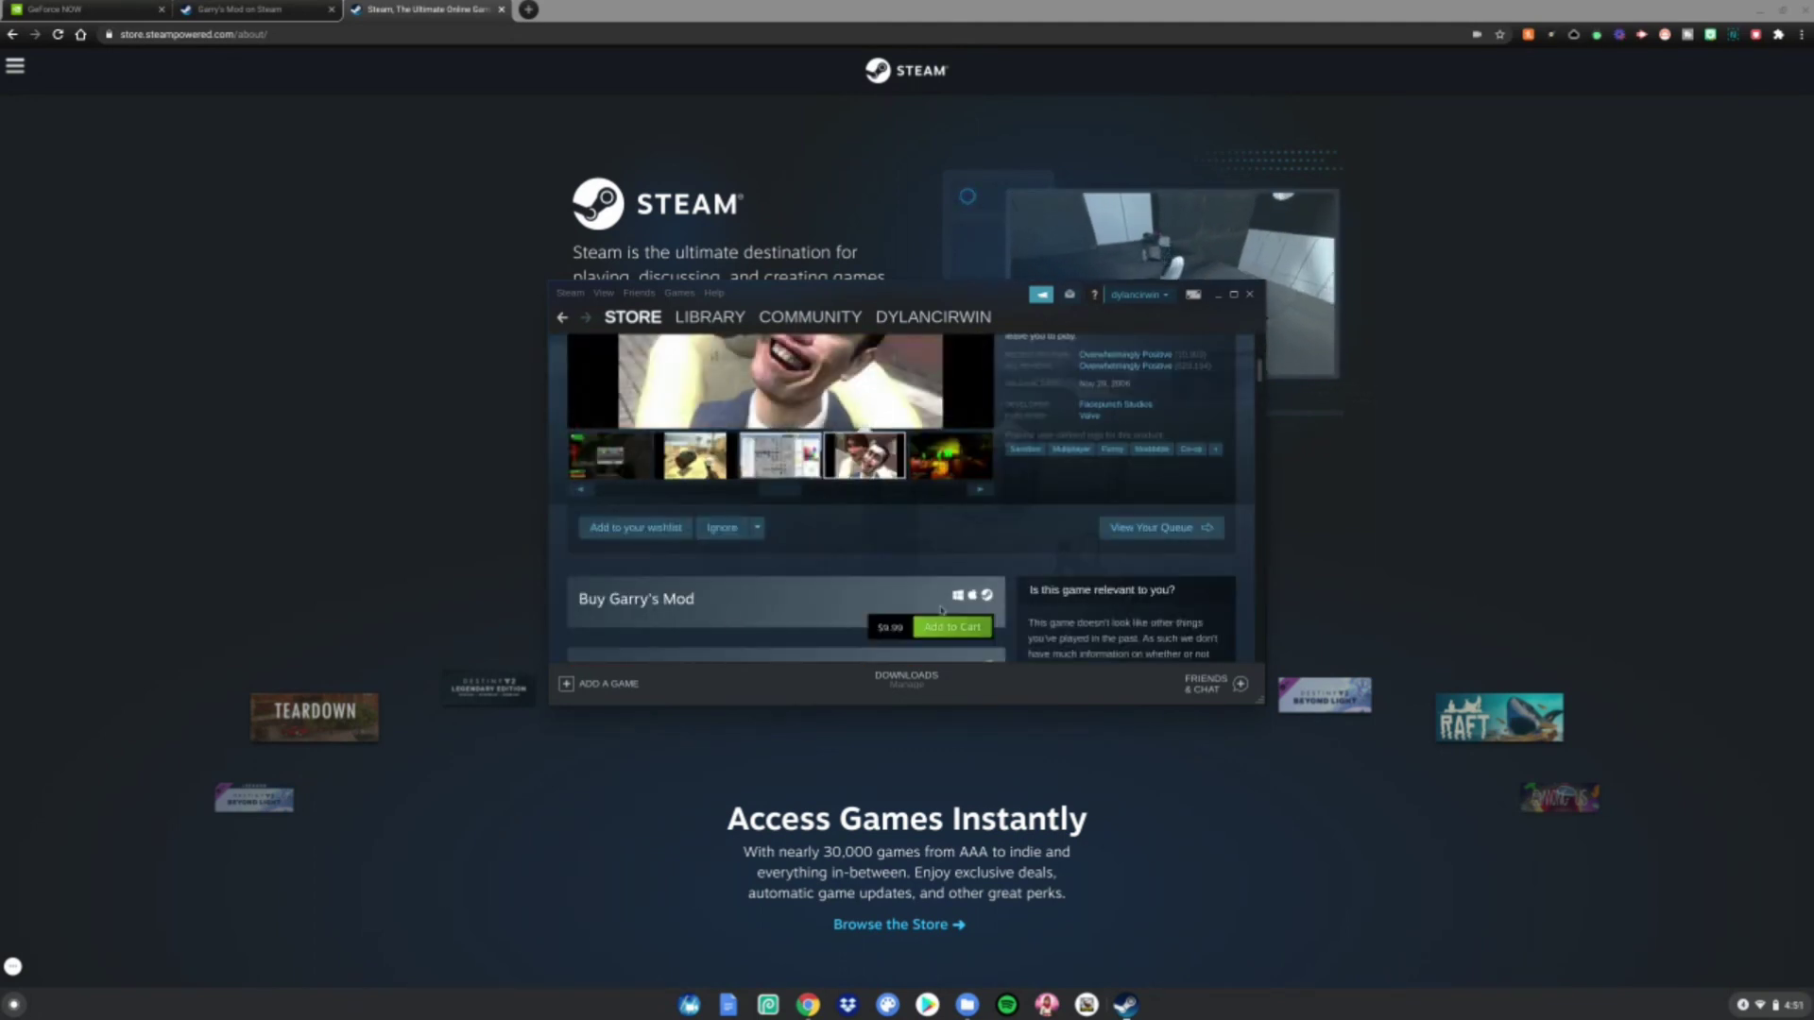